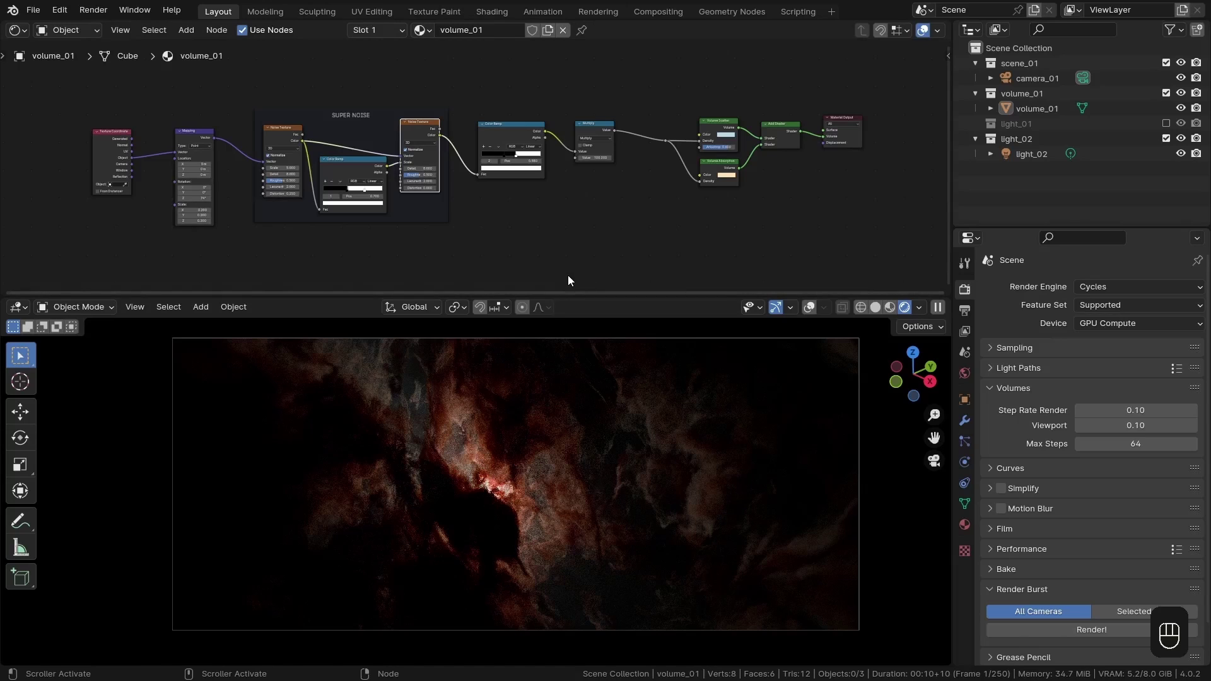
Switch the scene's render engine from Cycles to EEVEE
click(1126, 288)
click(1110, 301)
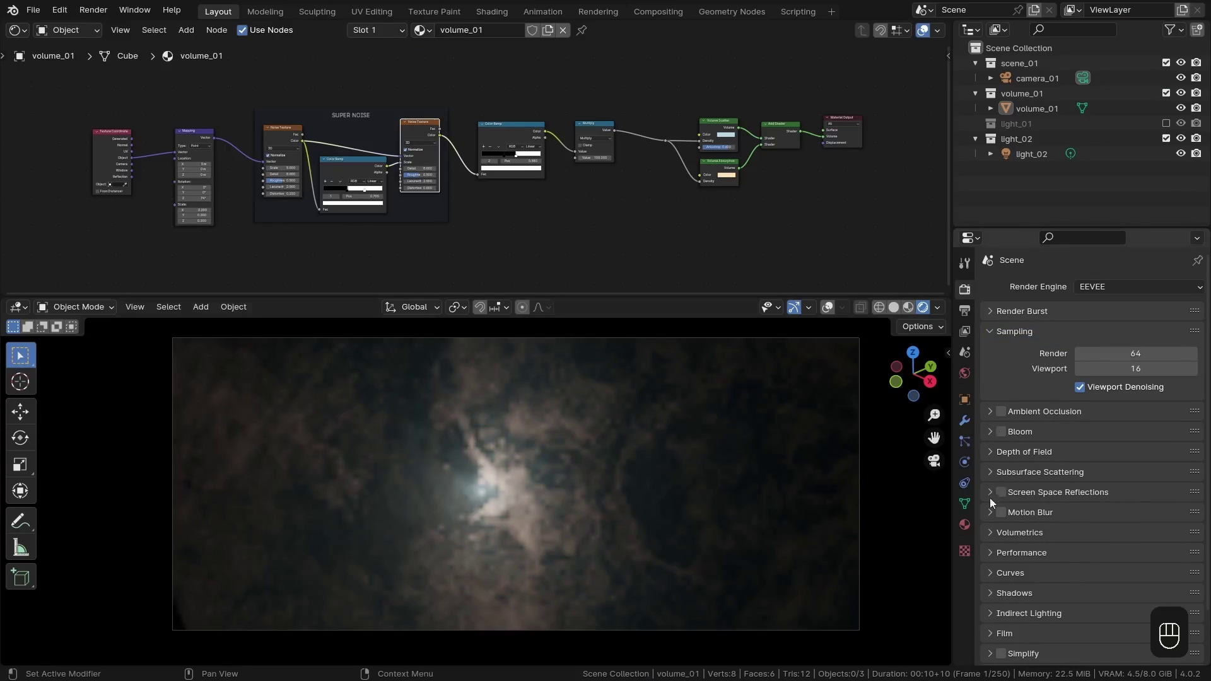
Move Volumetrics under Sampling, enable volumetric shadows, and set the volumetric End to 3 m
drag(1194, 533, 1197, 408)
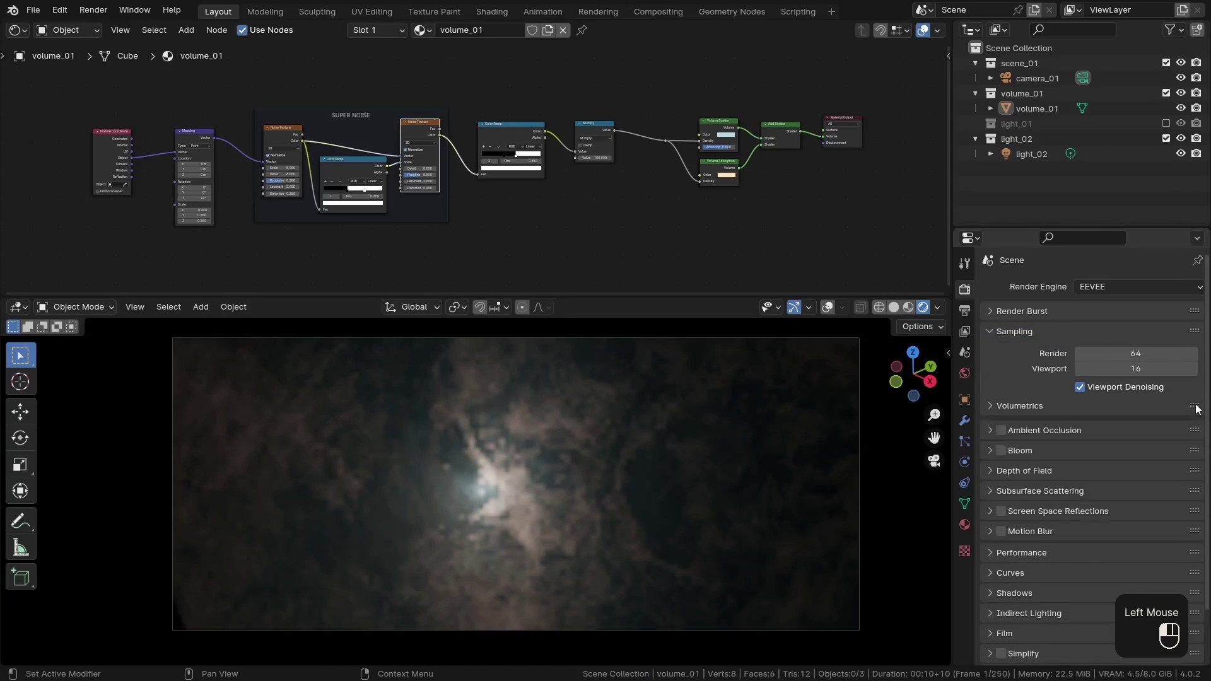
click(996, 411)
scroll(1009, 466, down, 4)
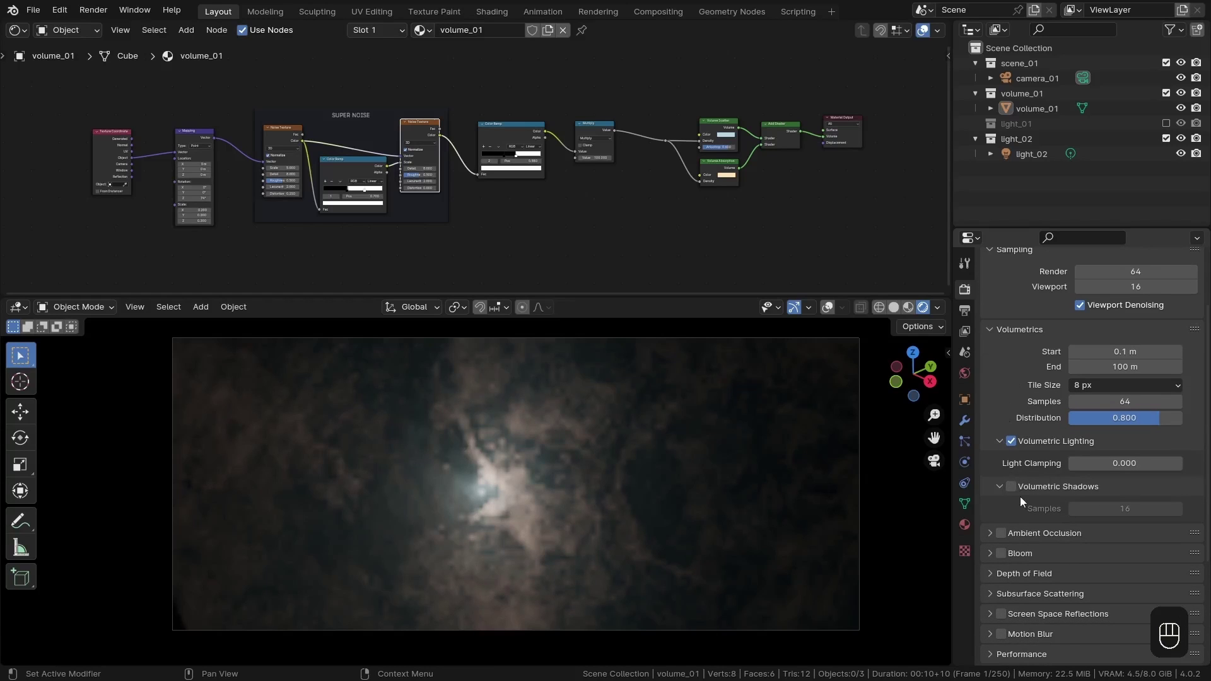
click(1011, 487)
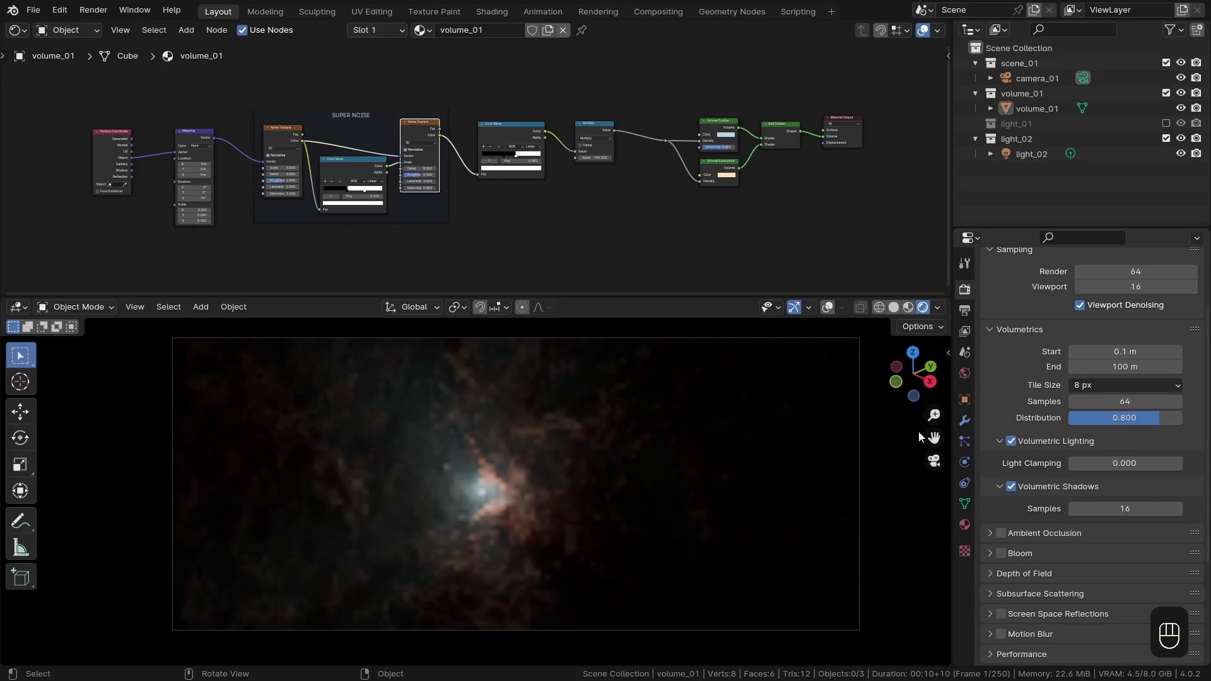
click(1115, 367)
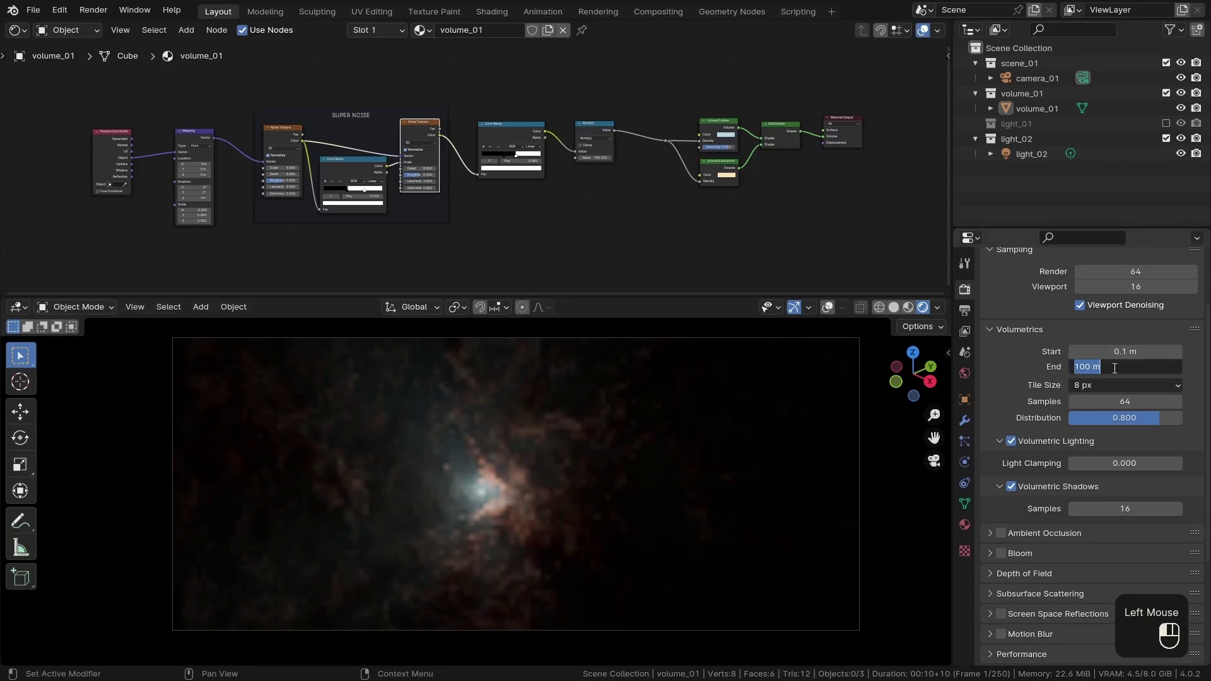
text(3)
key(Return)
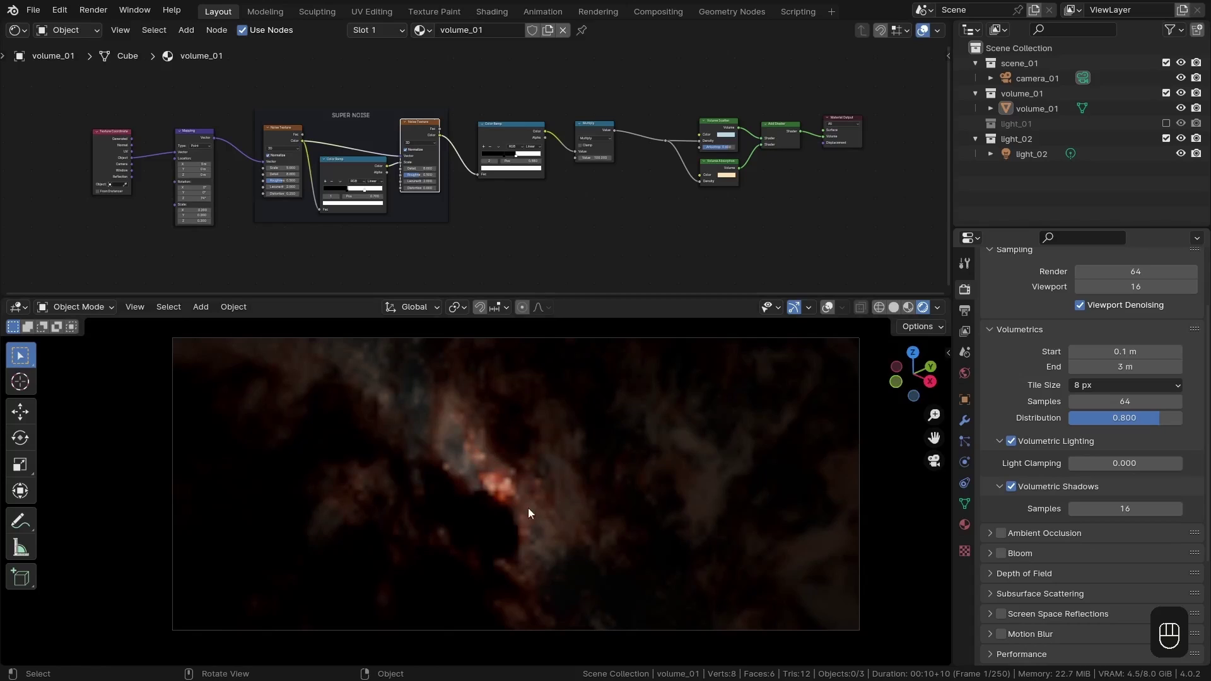
Set the volumetric tile size to 2 px and volumetric samples to 256
click(1086, 386)
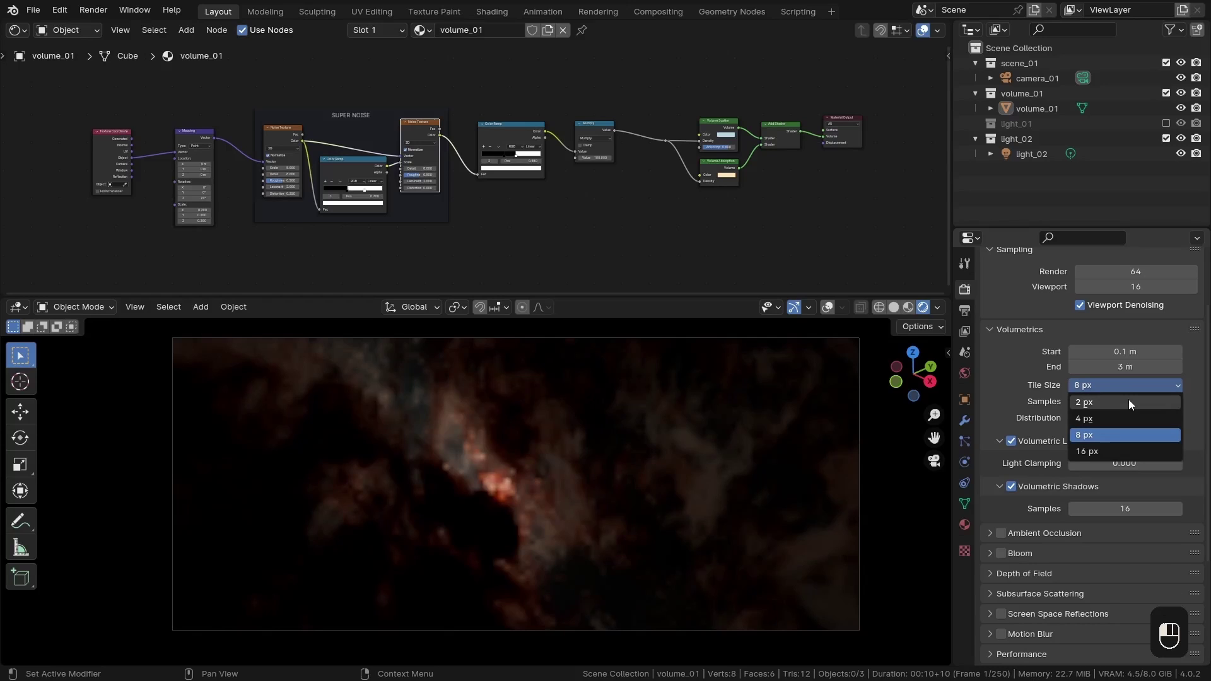
click(1129, 401)
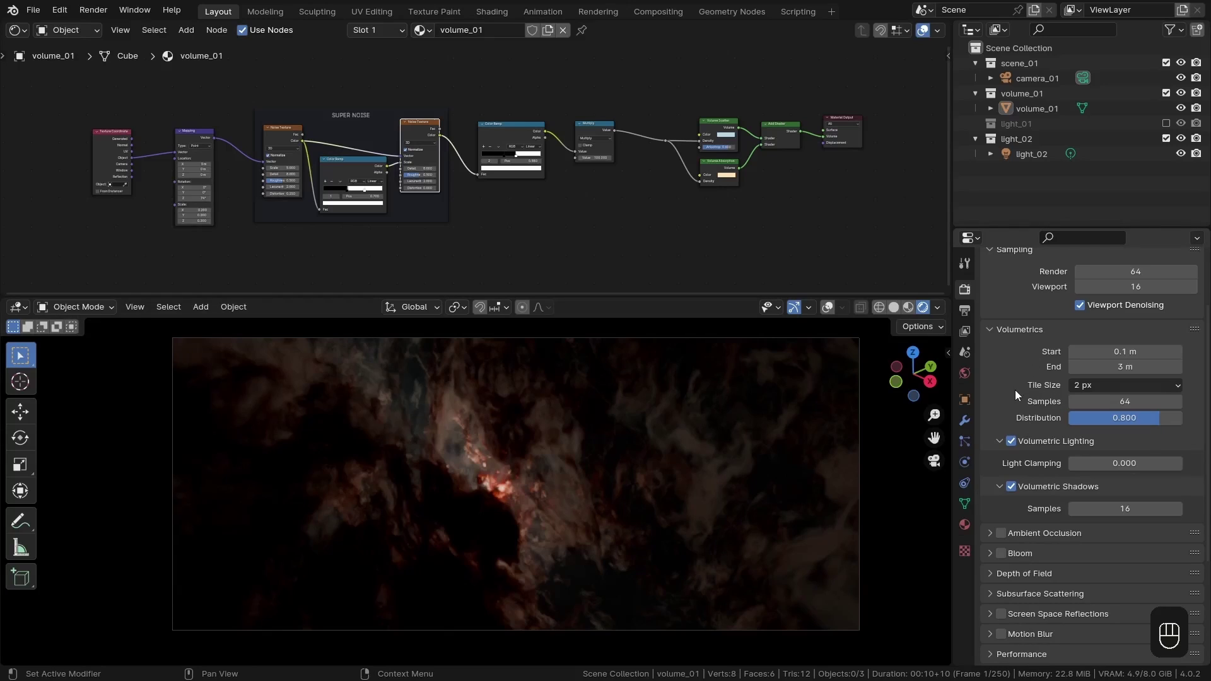
click(1117, 401)
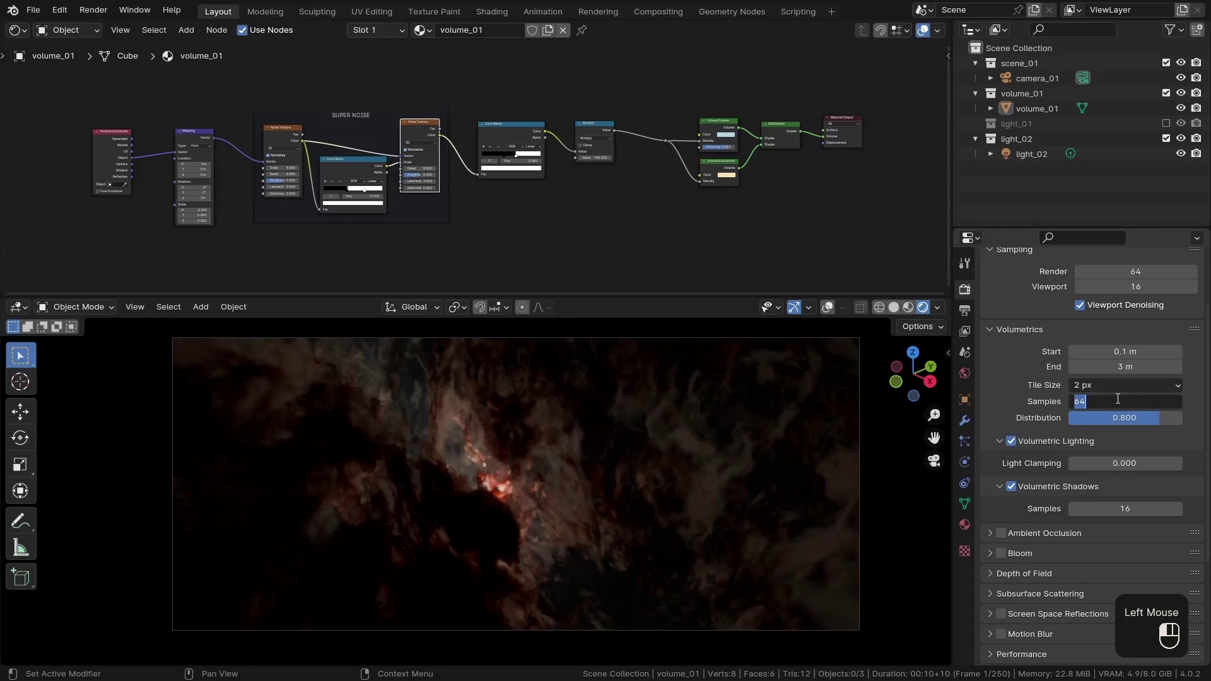
text(256)
key(Return)
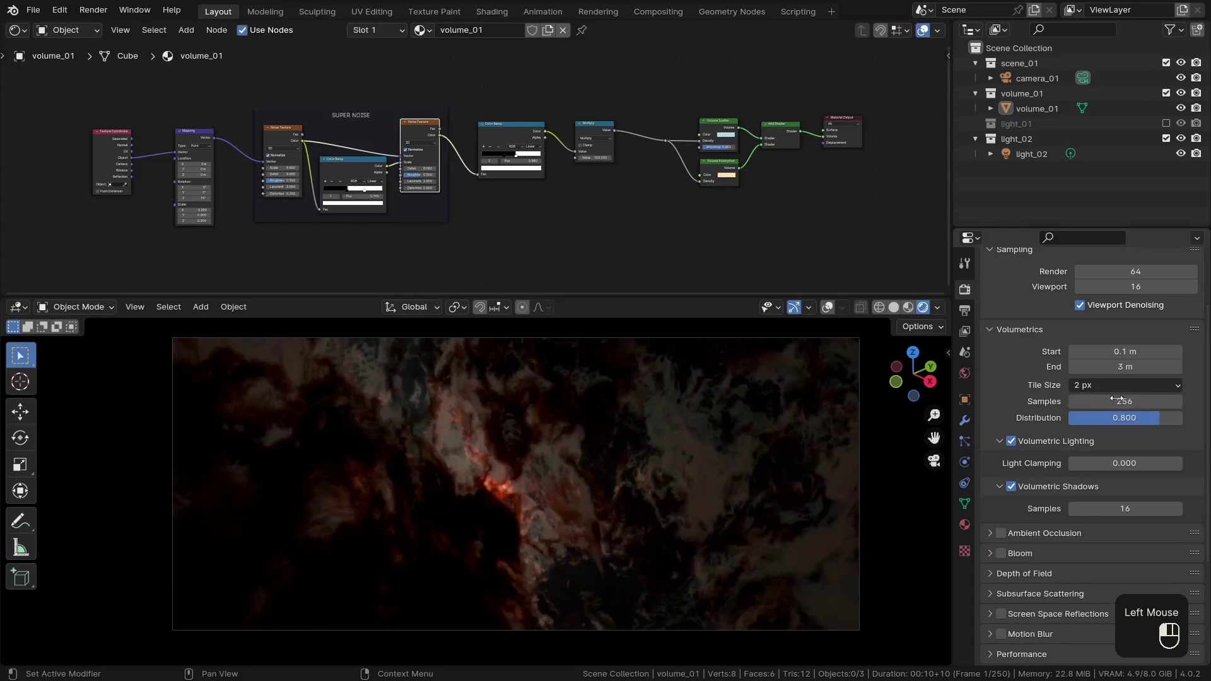
Set Sampling render samples to 128 and viewport samples to 64
scroll(1117, 399, up, 1)
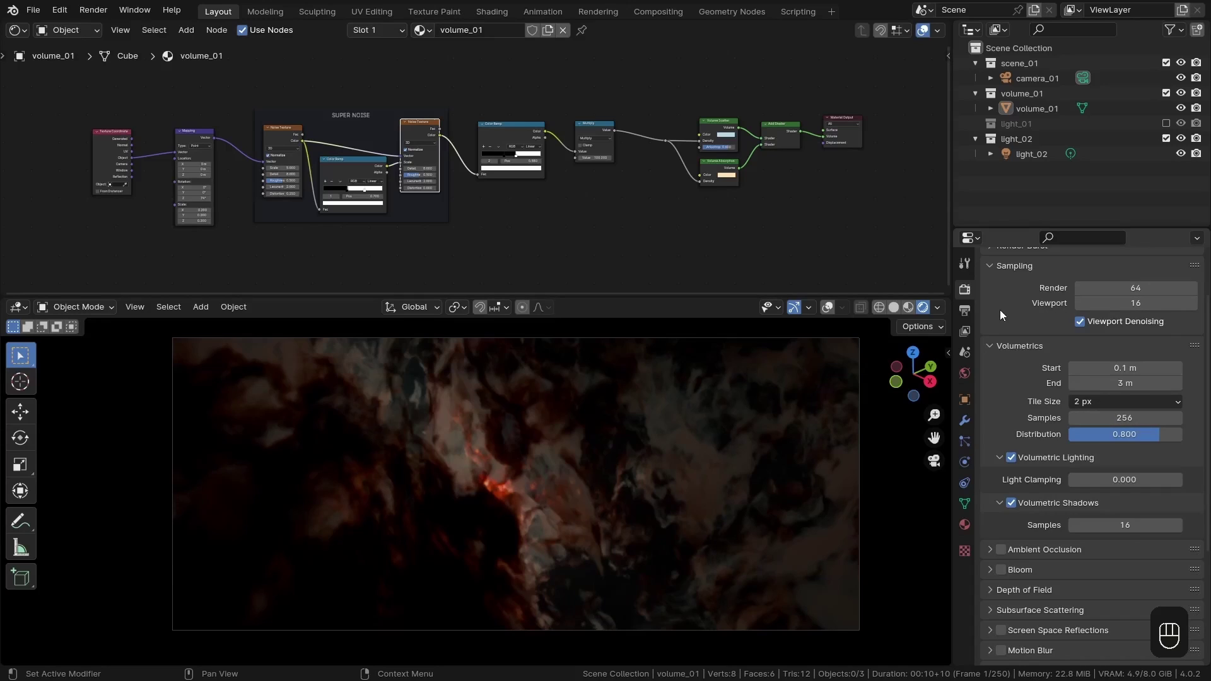
click(1133, 287)
text(128)
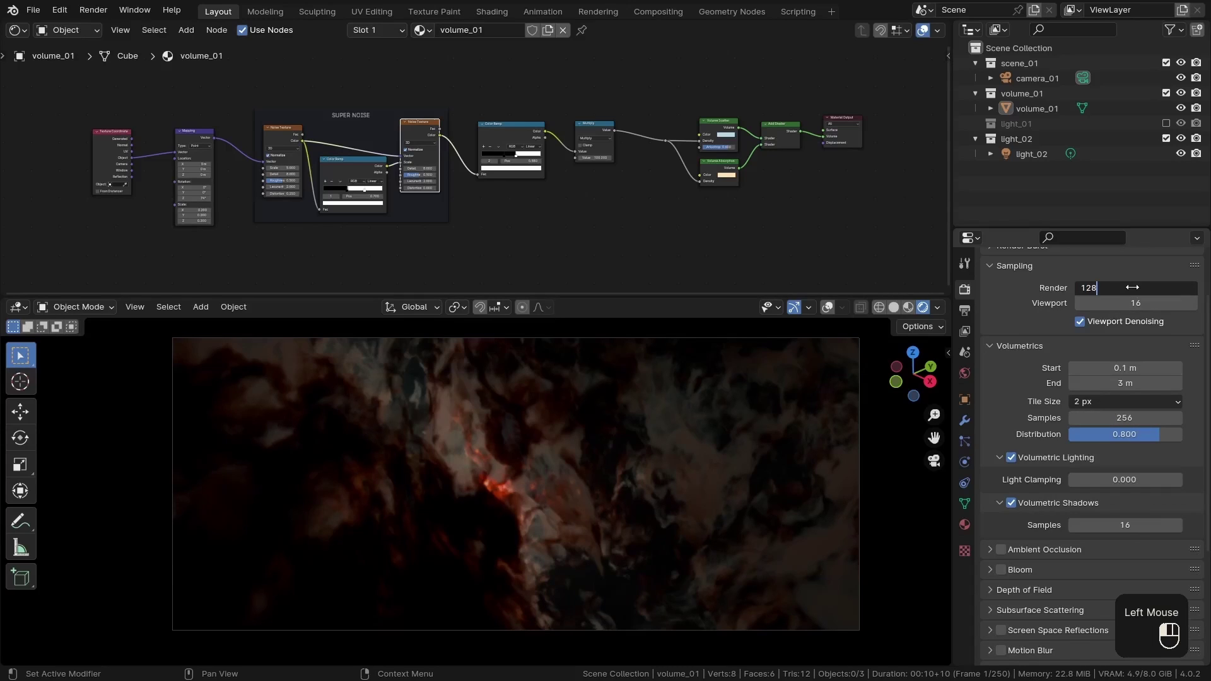
key(Return)
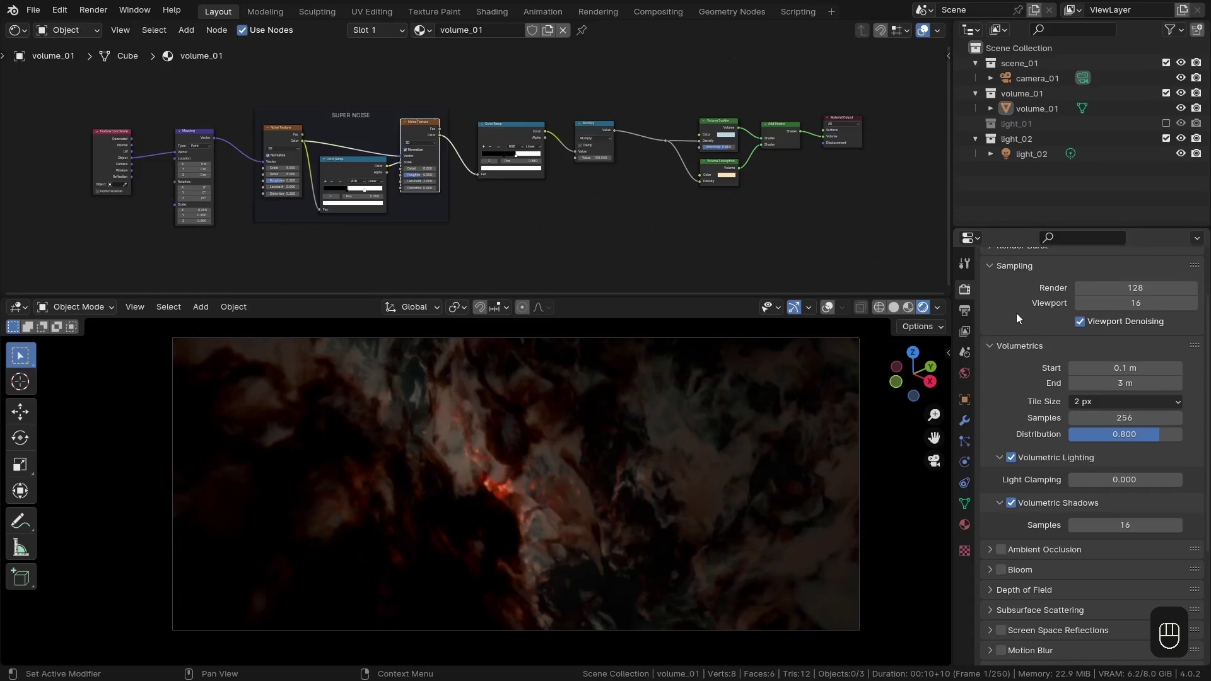
click(1134, 303)
text(64)
key(Return)
Drag the volumetric Distribution down to 0.000, then enter 1.000
drag(1160, 434, 1111, 434)
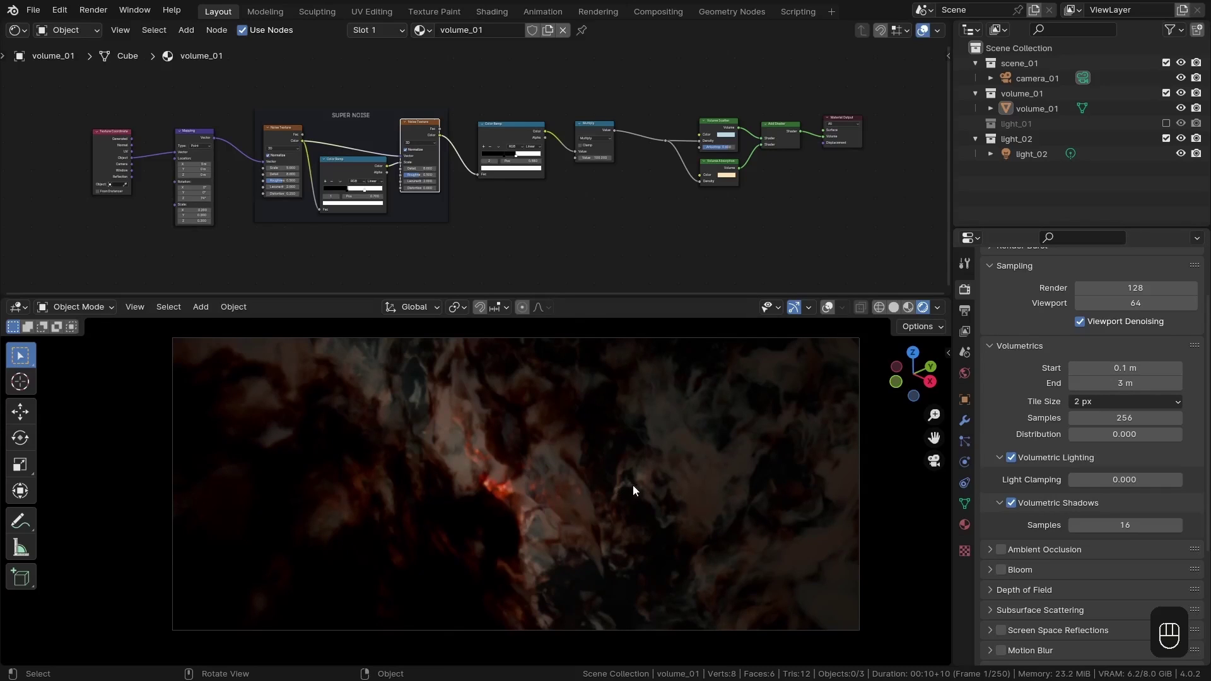
click(1125, 434)
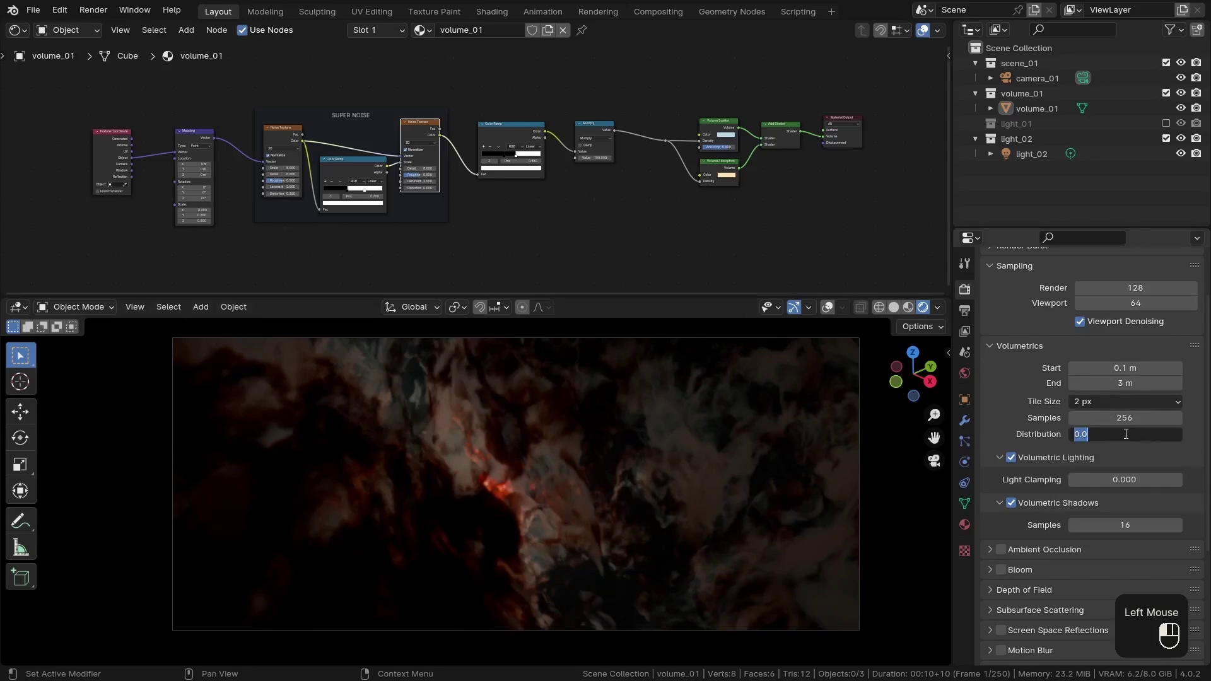
text(1)
key(Return)
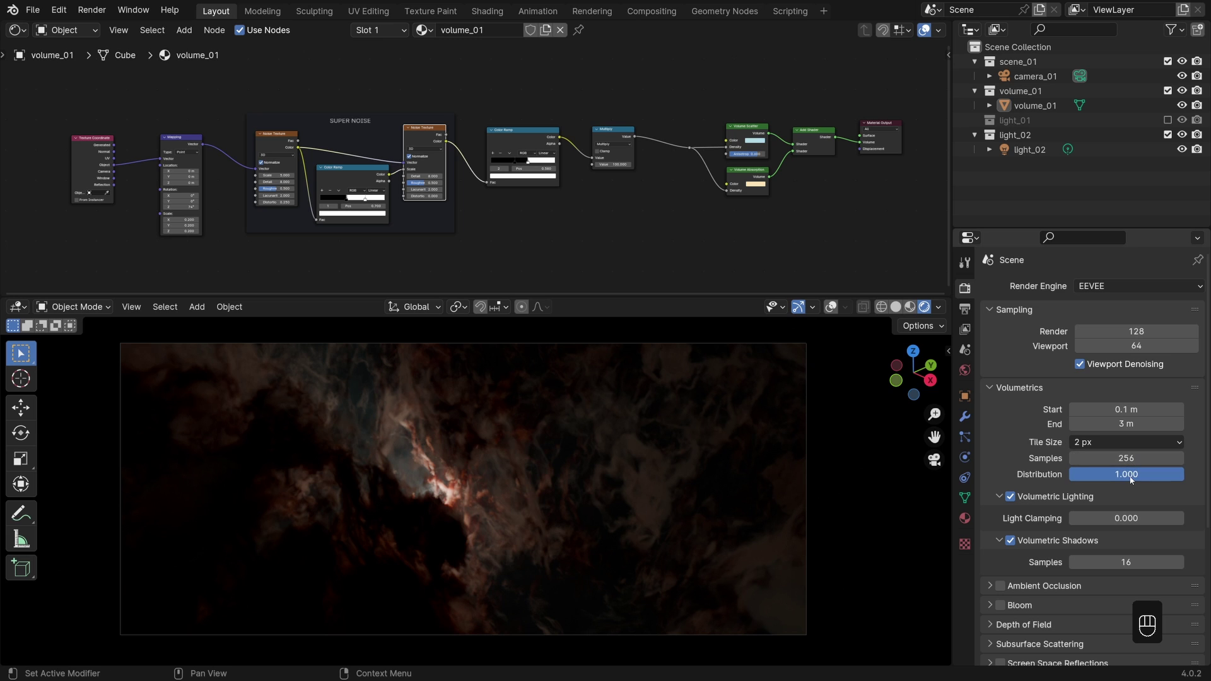
Set volumetric Distribution to 0.8 and volumetric shadow samples to 128
click(1128, 474)
text(0.8)
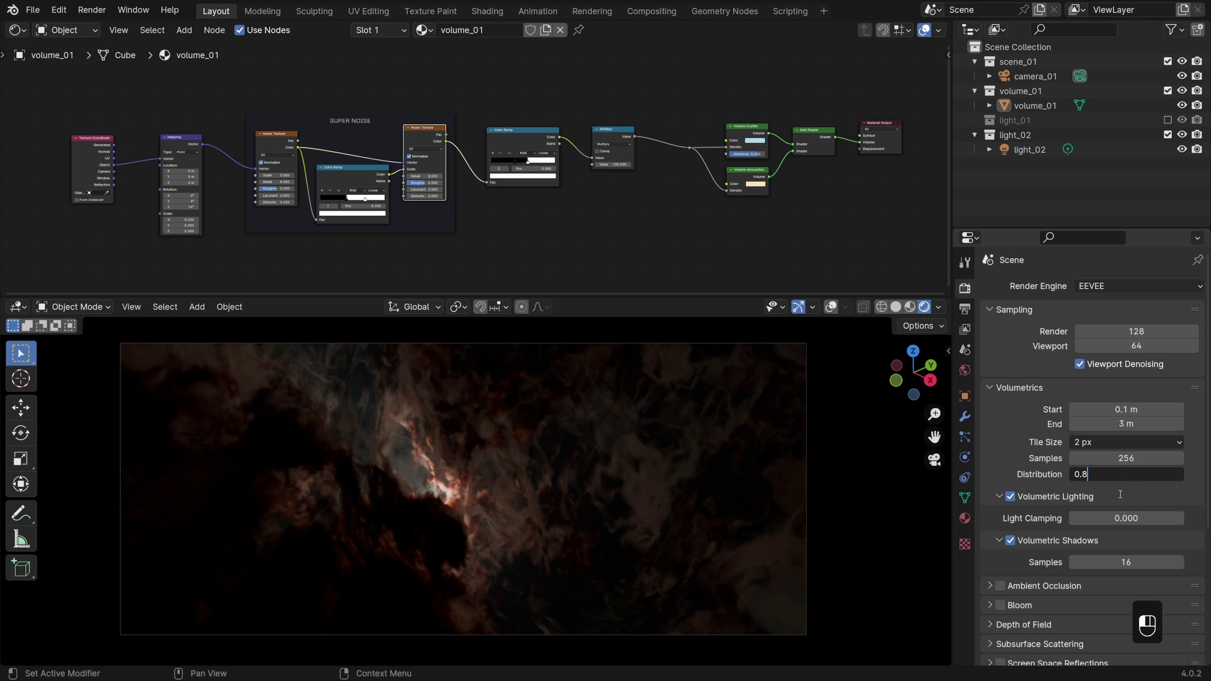
key(Return)
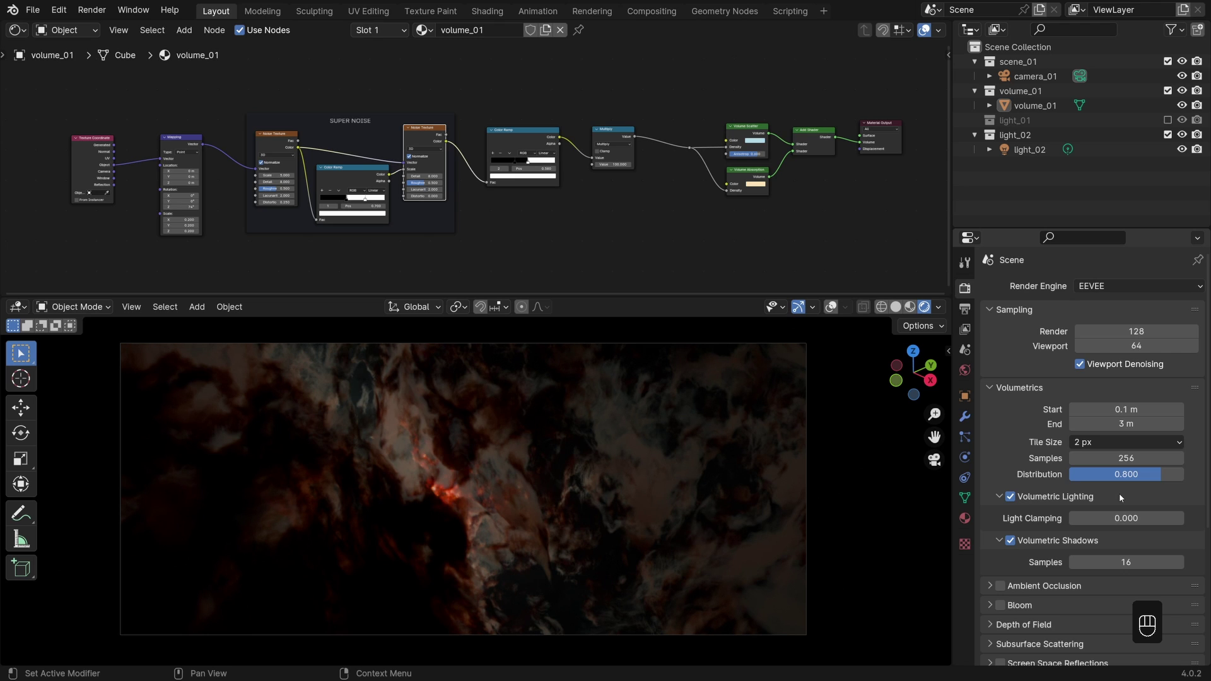
click(1114, 561)
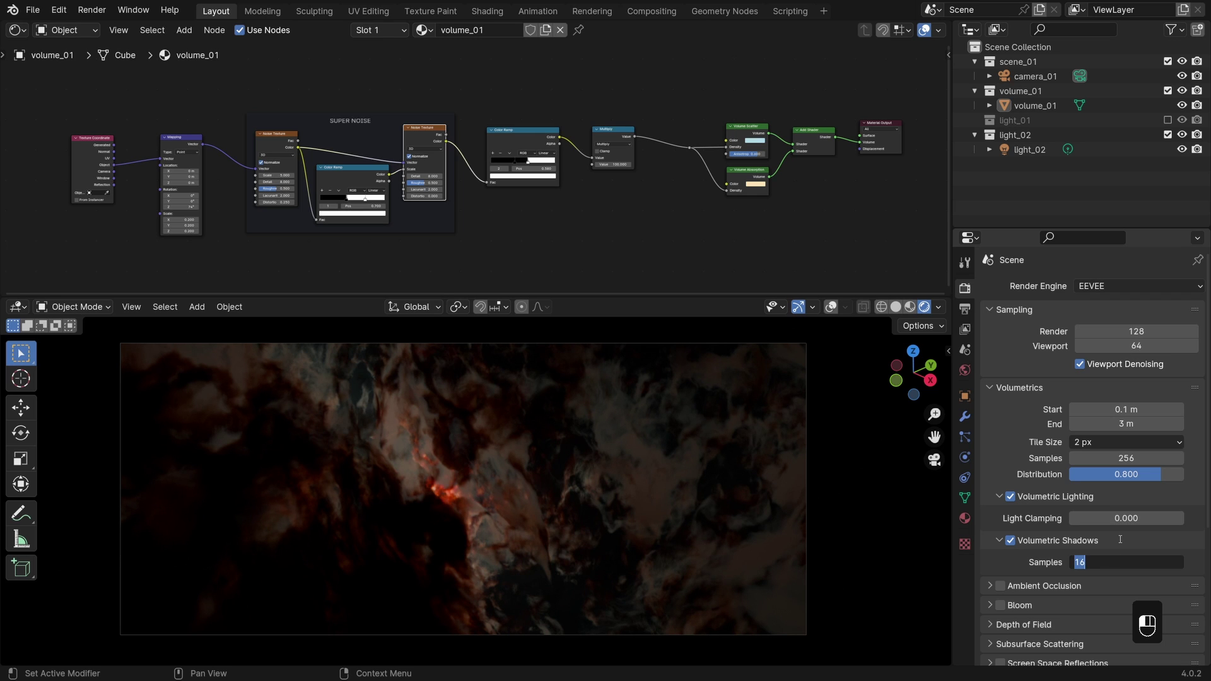
text(128)
key(Return)
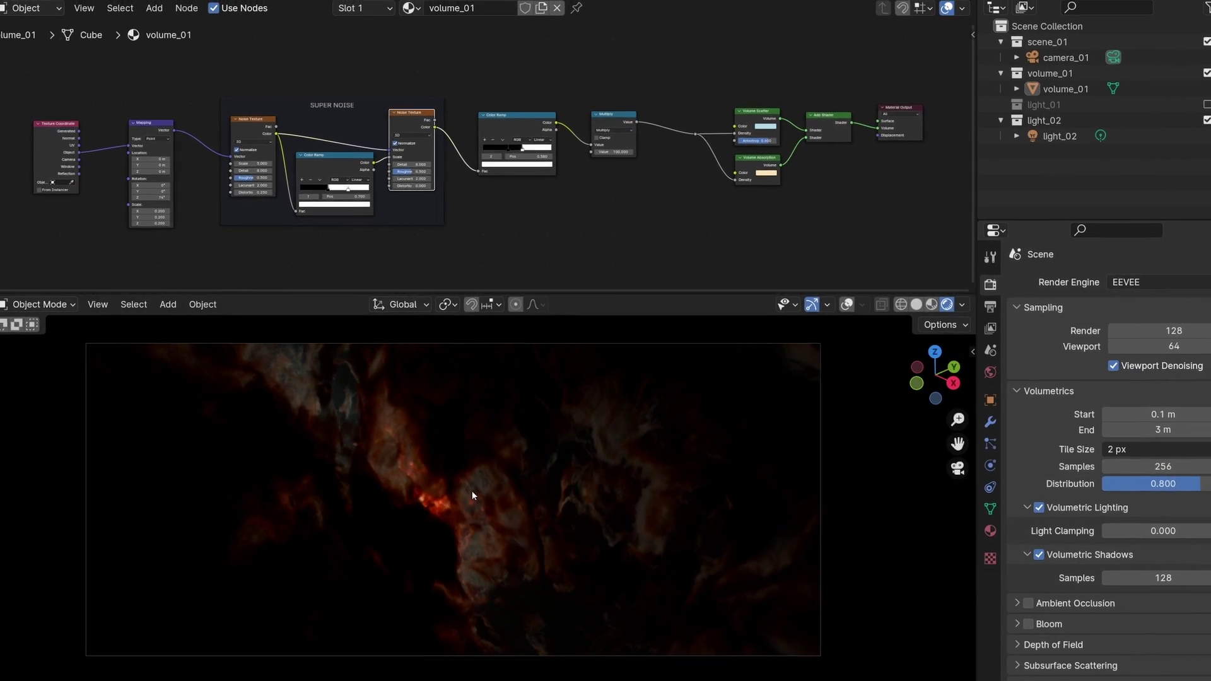
Orbit around the nebula, return to camera view, and open the volumetric tile size choices
mouse_move(474, 483)
middle_down()
mouse_move(453, 467)
mouse_move(460, 452)
mouse_move(478, 467)
mouse_move(457, 468)
mouse_move(471, 478)
mouse_move(469, 450)
mouse_move(455, 464)
mouse_move(479, 480)
middle_up()
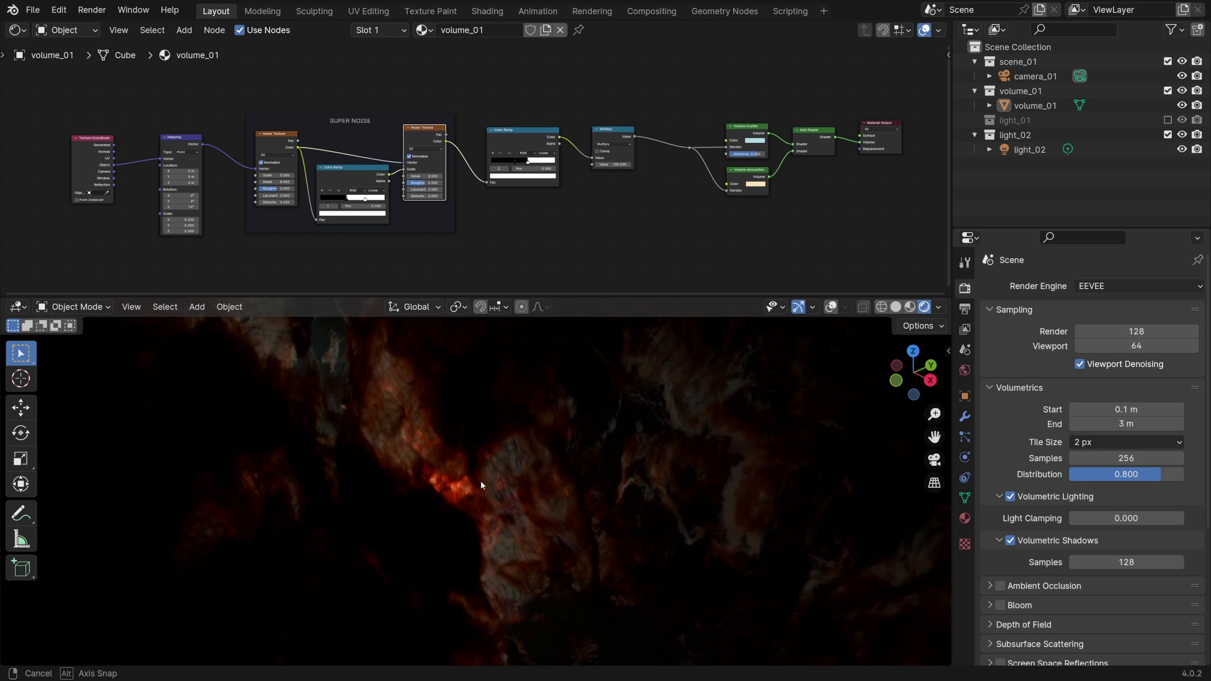
key(KP_0)
click(1092, 446)
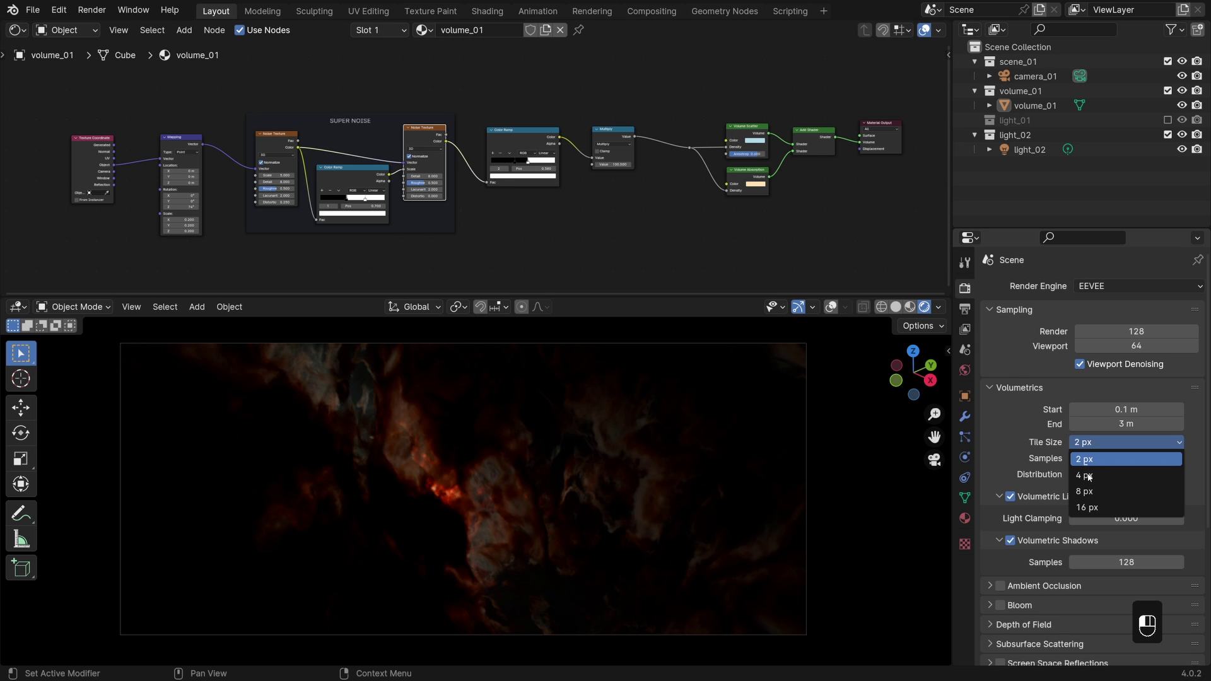
Set volumetric tile size to 4 px, volumetric samples to 128 and shadow samples to 64
click(1086, 477)
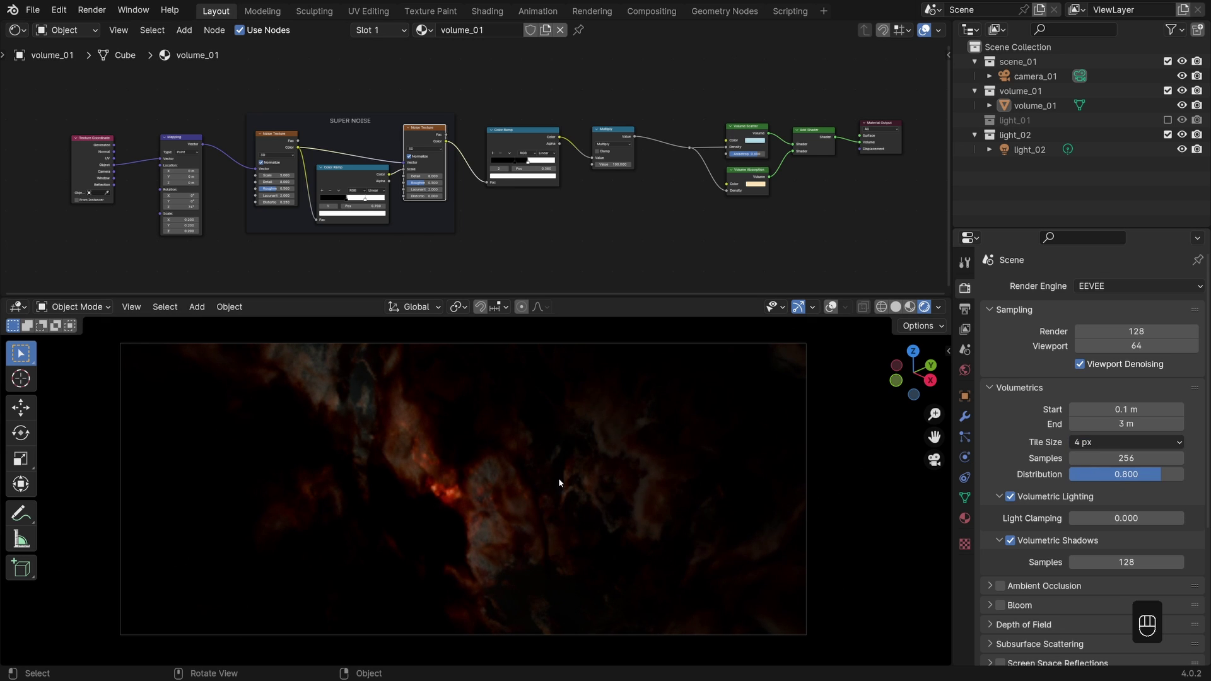
middle_drag(558, 483, 506, 483)
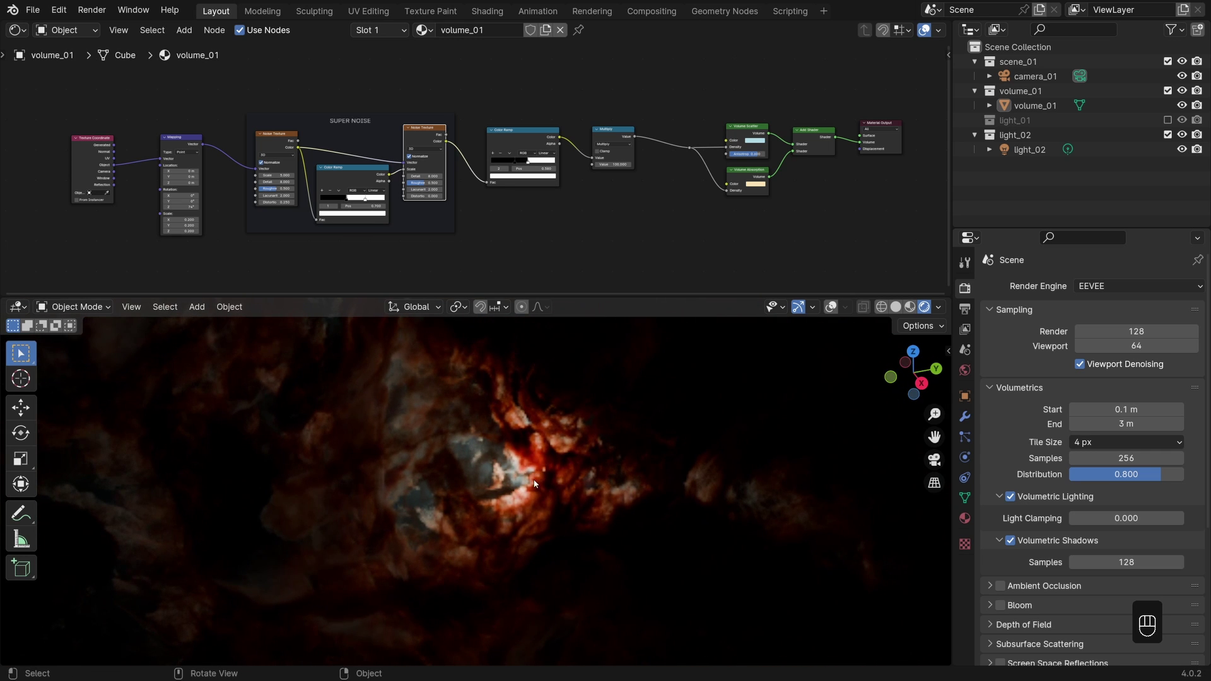
click(1114, 460)
text(128)
key(Return)
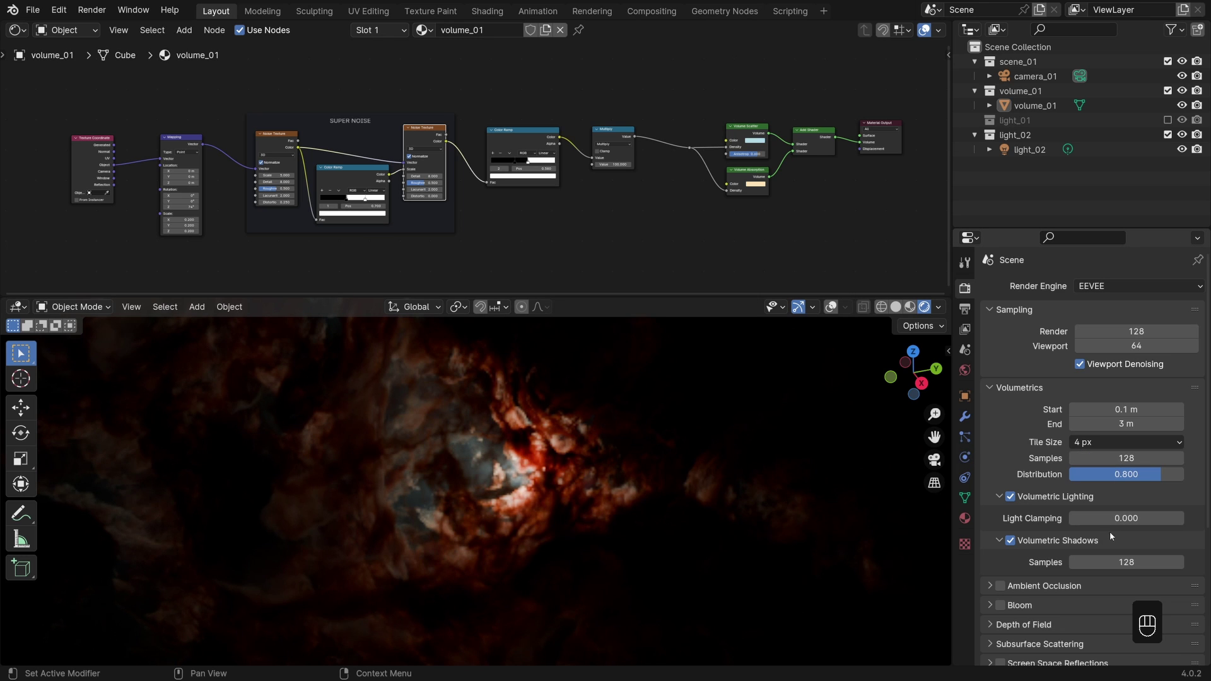
click(1113, 562)
text(64)
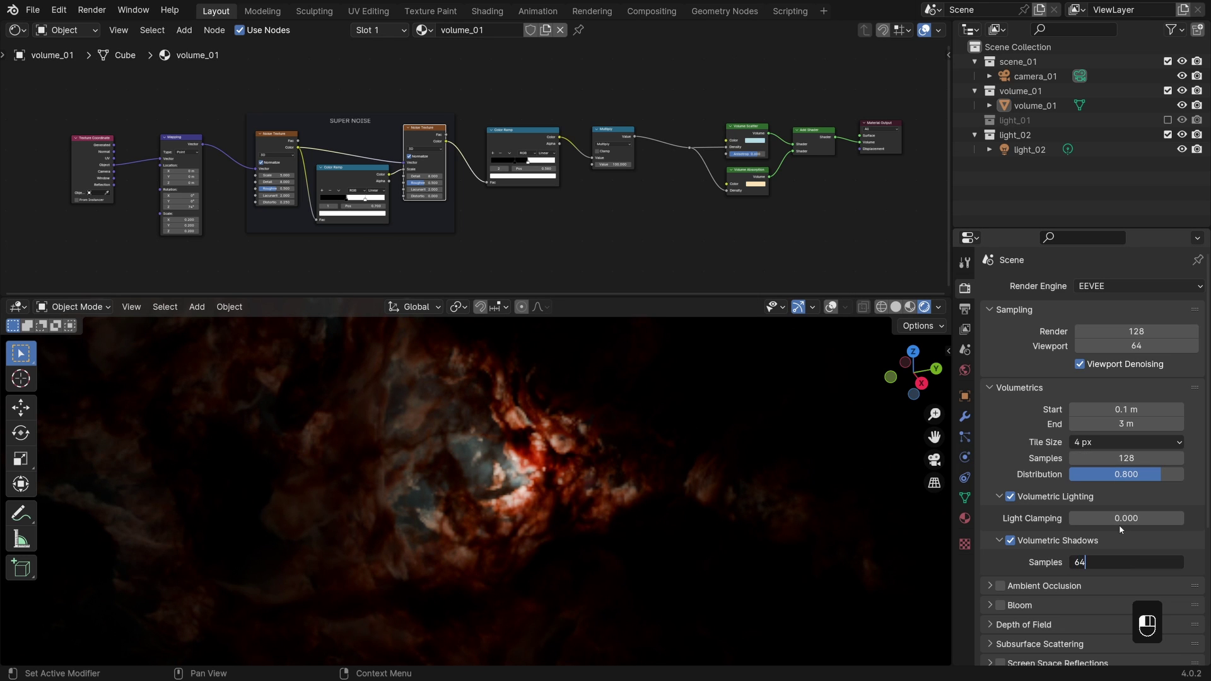
key(Return)
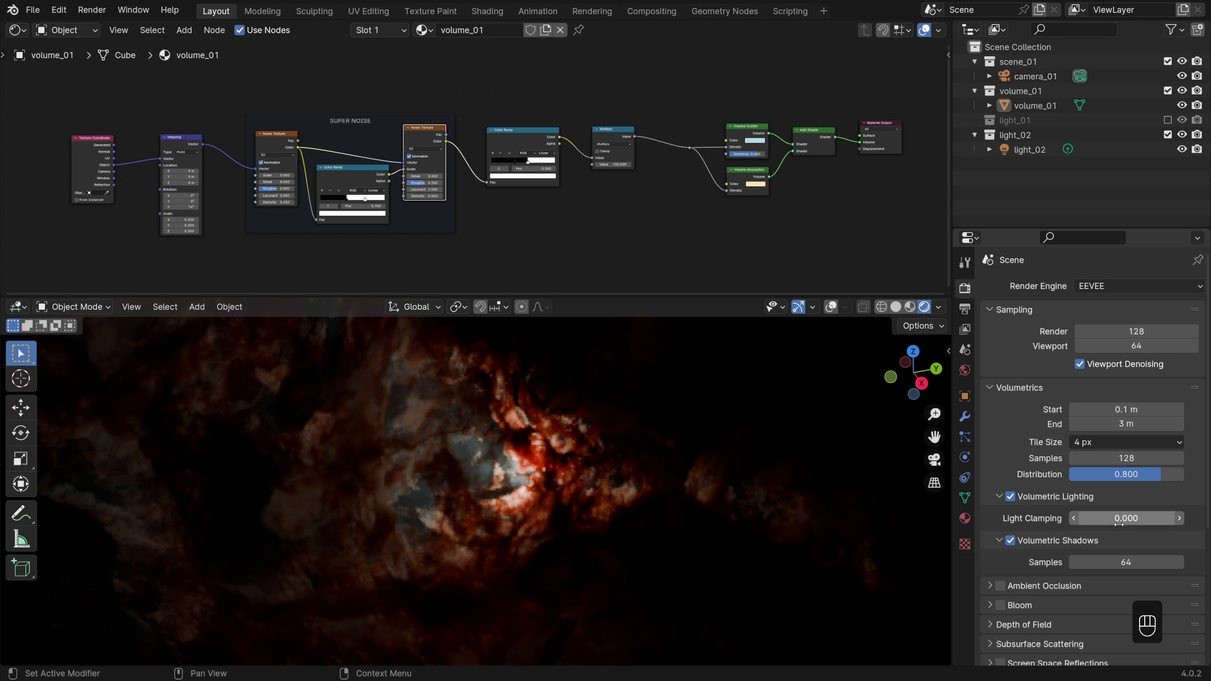
Set Sampling render samples to 64 and viewport samples to 16
click(1130, 333)
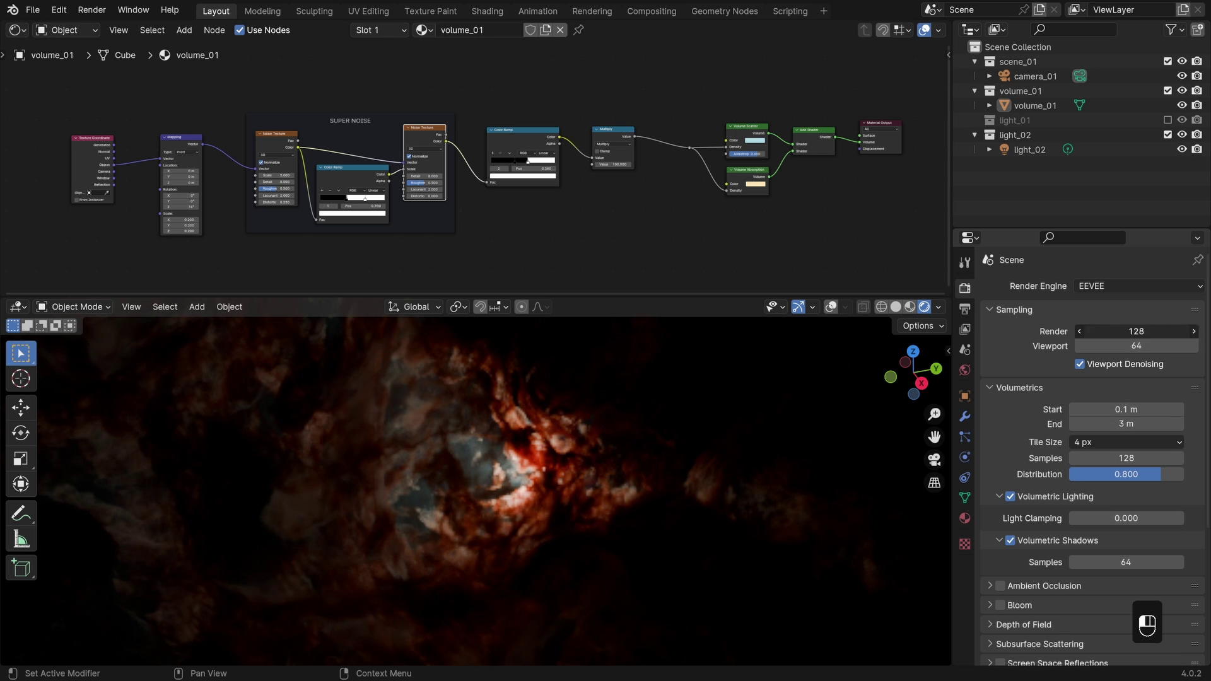
text(64)
click(1133, 347)
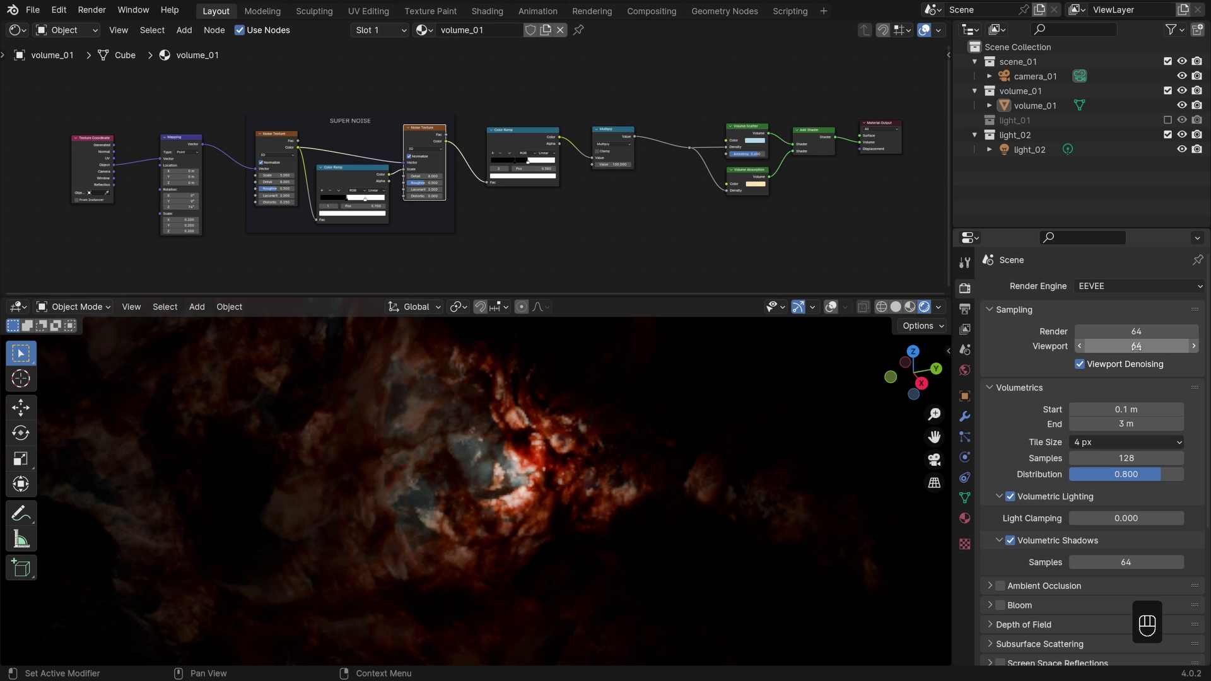
text(16)
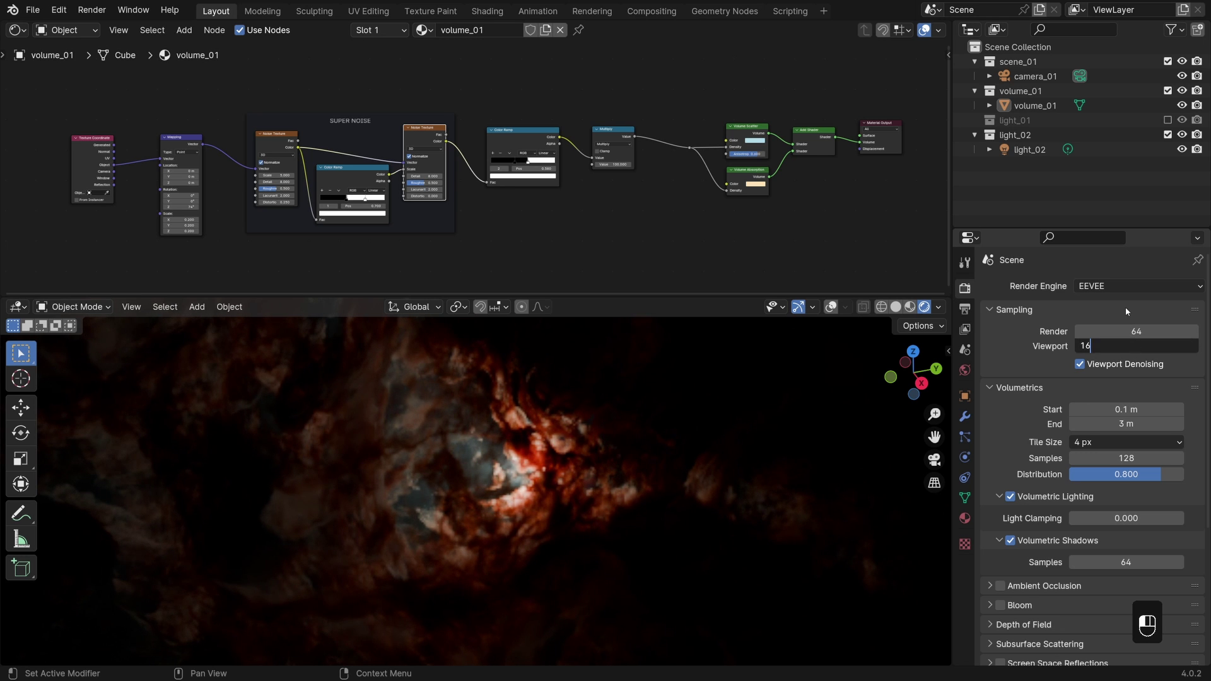
key(Return)
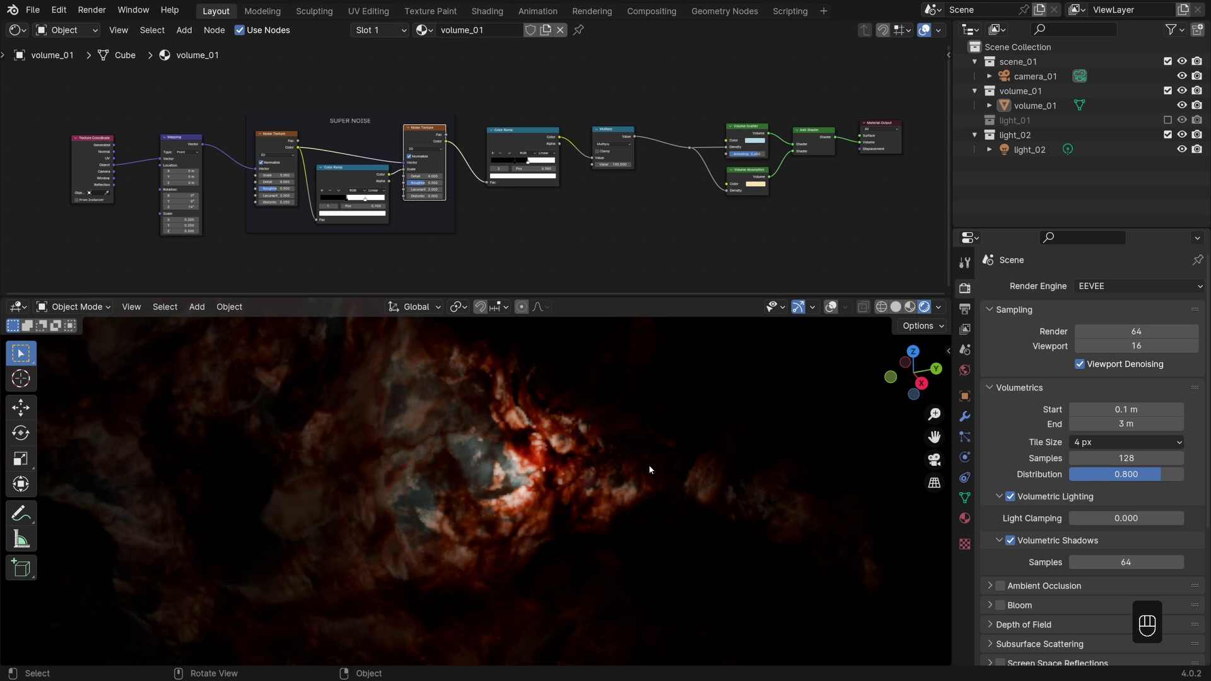
Switch the volumetric tile size back to 2 px and view the finer nebula through the camera
alt+middle_drag(649, 473, 572, 477)
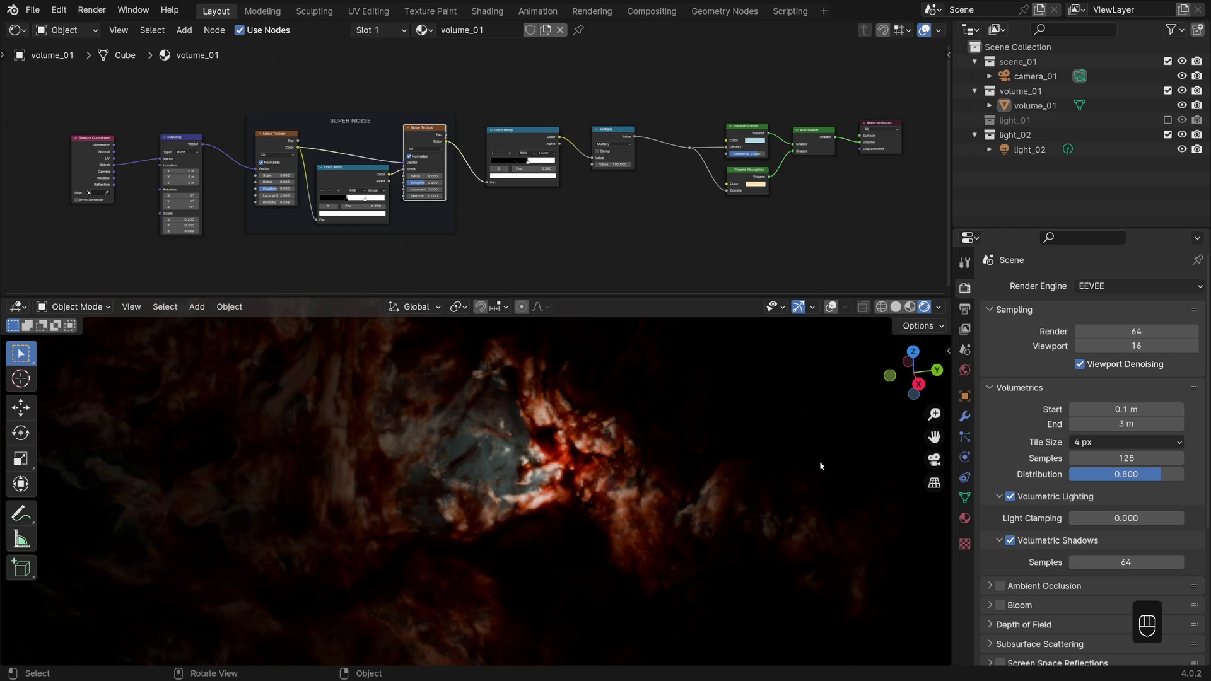
click(1083, 443)
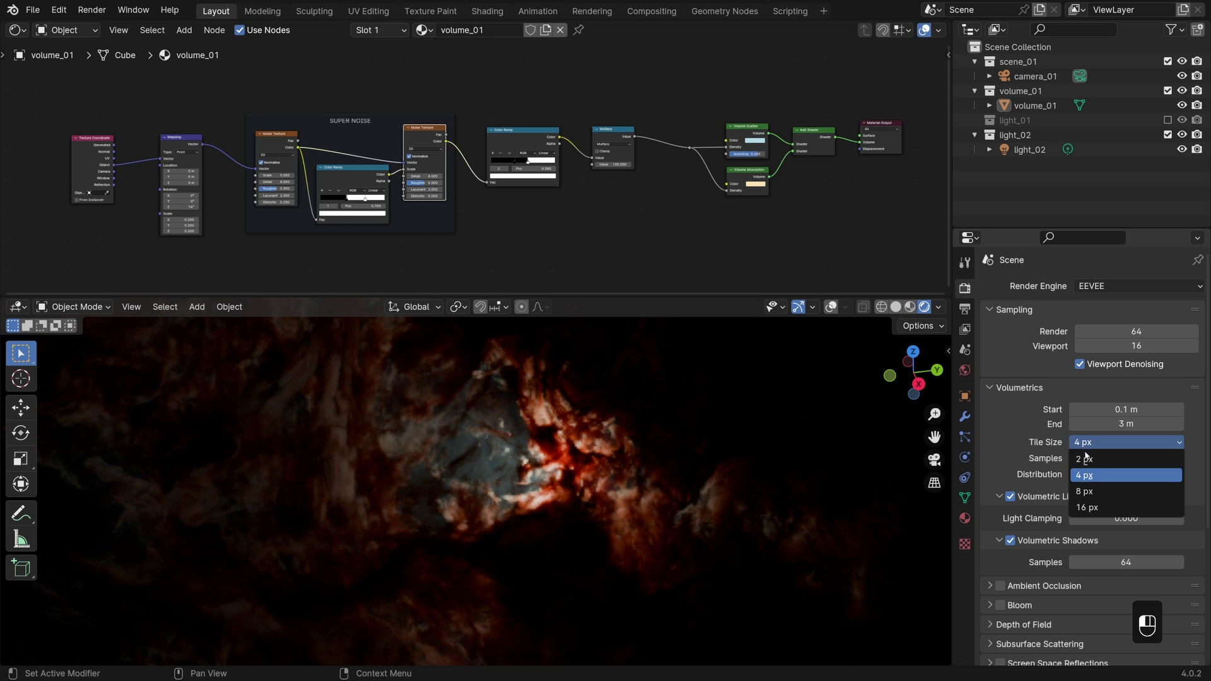
click(1087, 463)
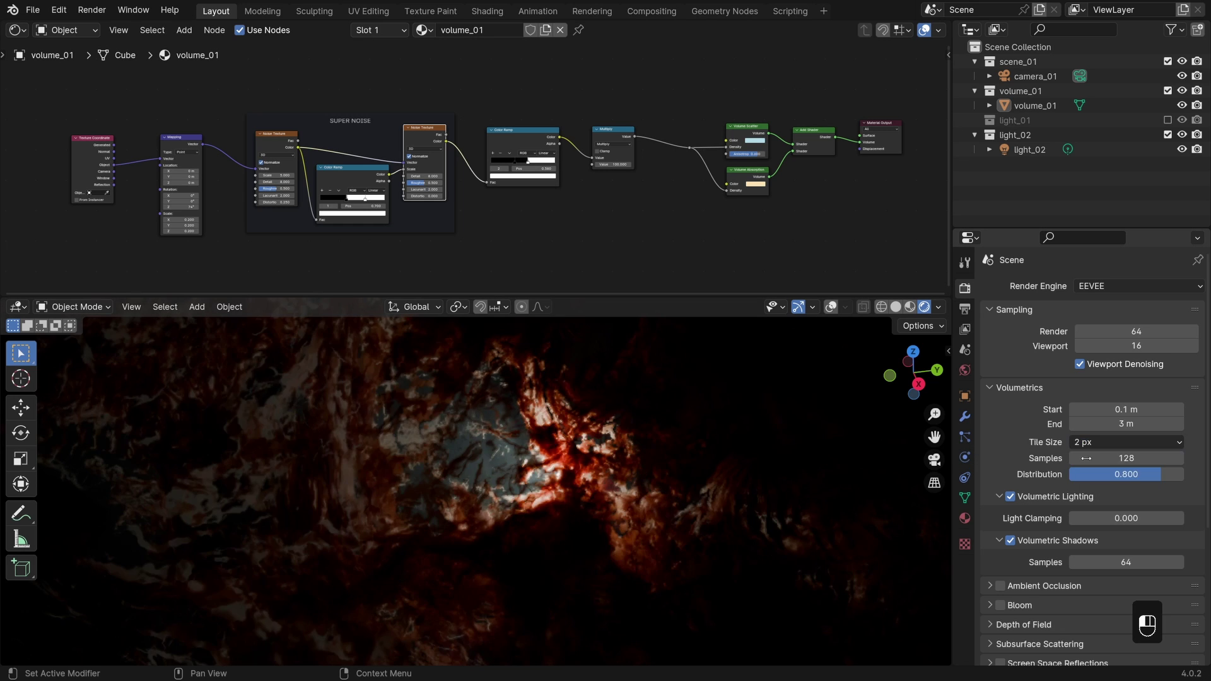
mouse_move(534, 479)
alt+middle_down()
mouse_move(554, 474)
mouse_move(513, 461)
mouse_move(514, 487)
alt+middle_up()
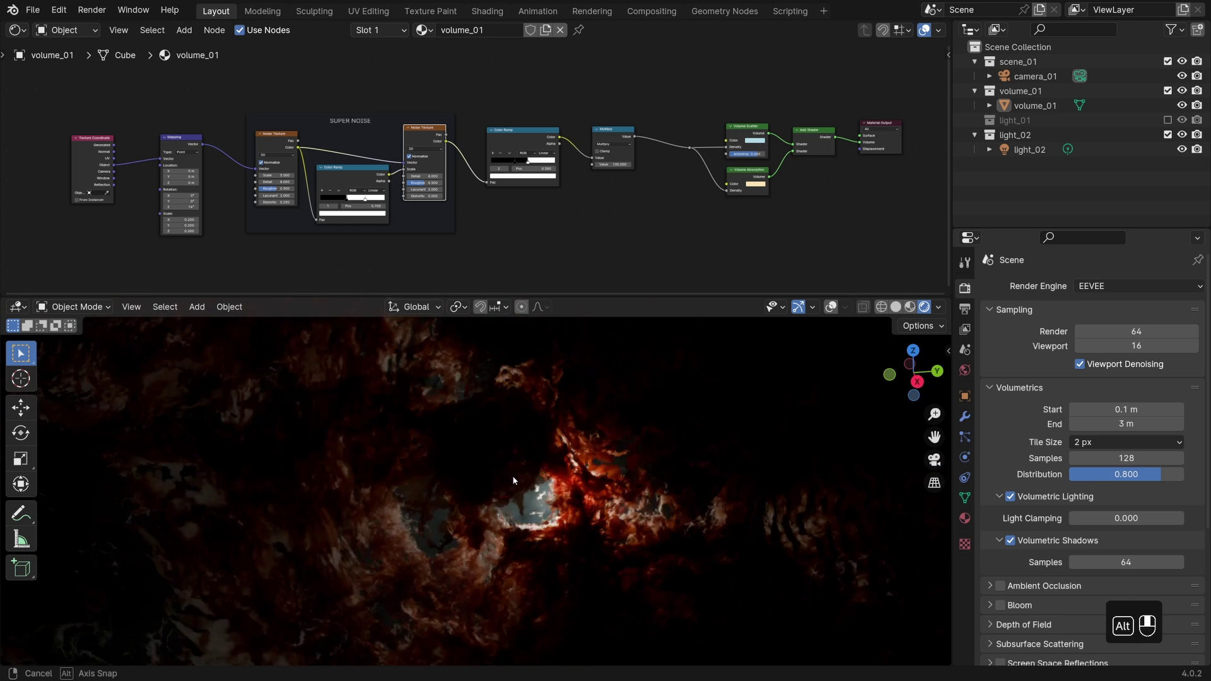
key(KP_0)
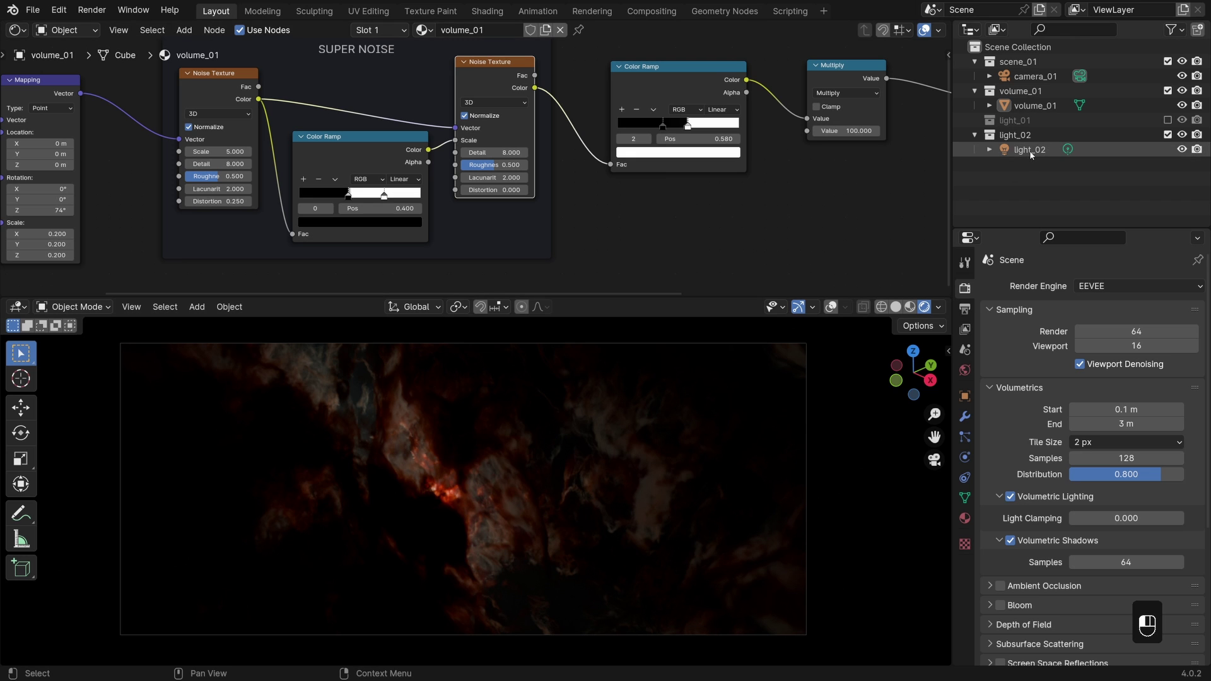
click(1029, 149)
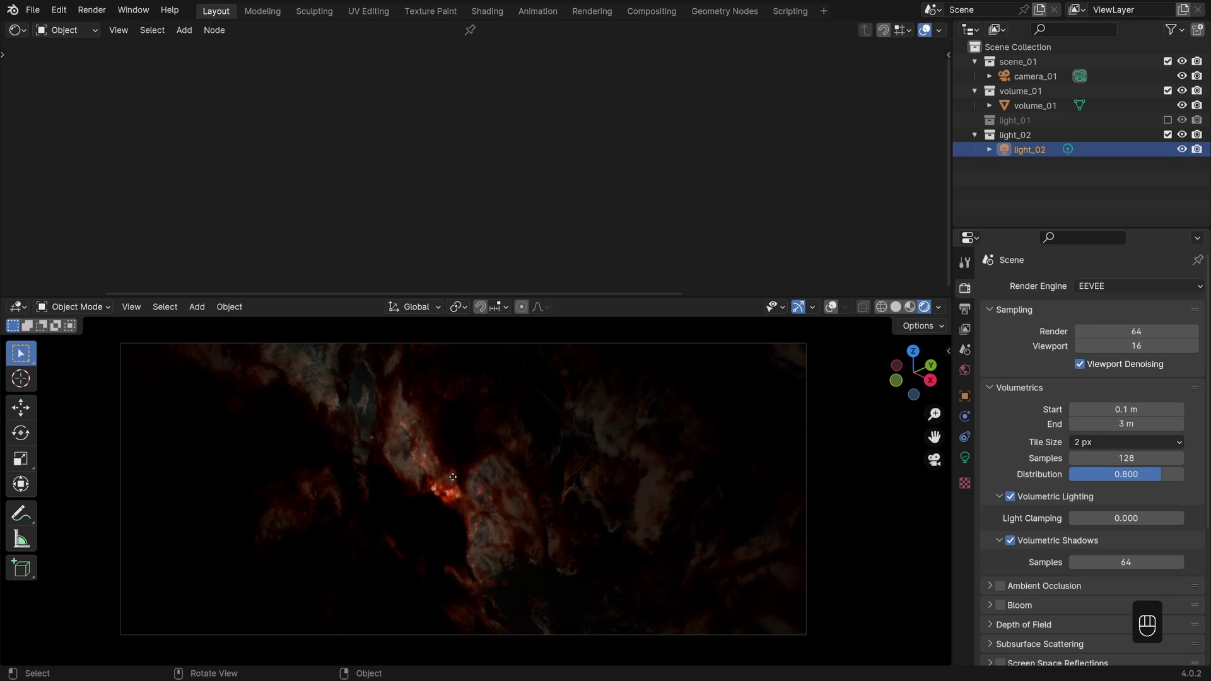
key(g)
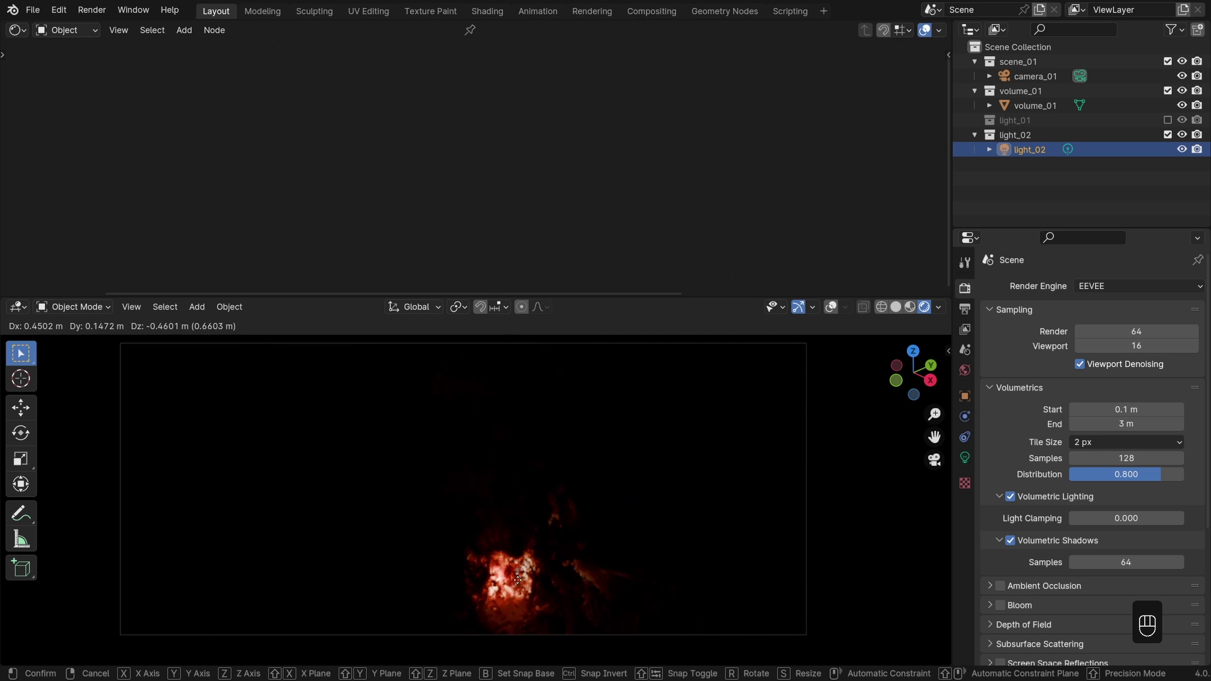
click(463, 485)
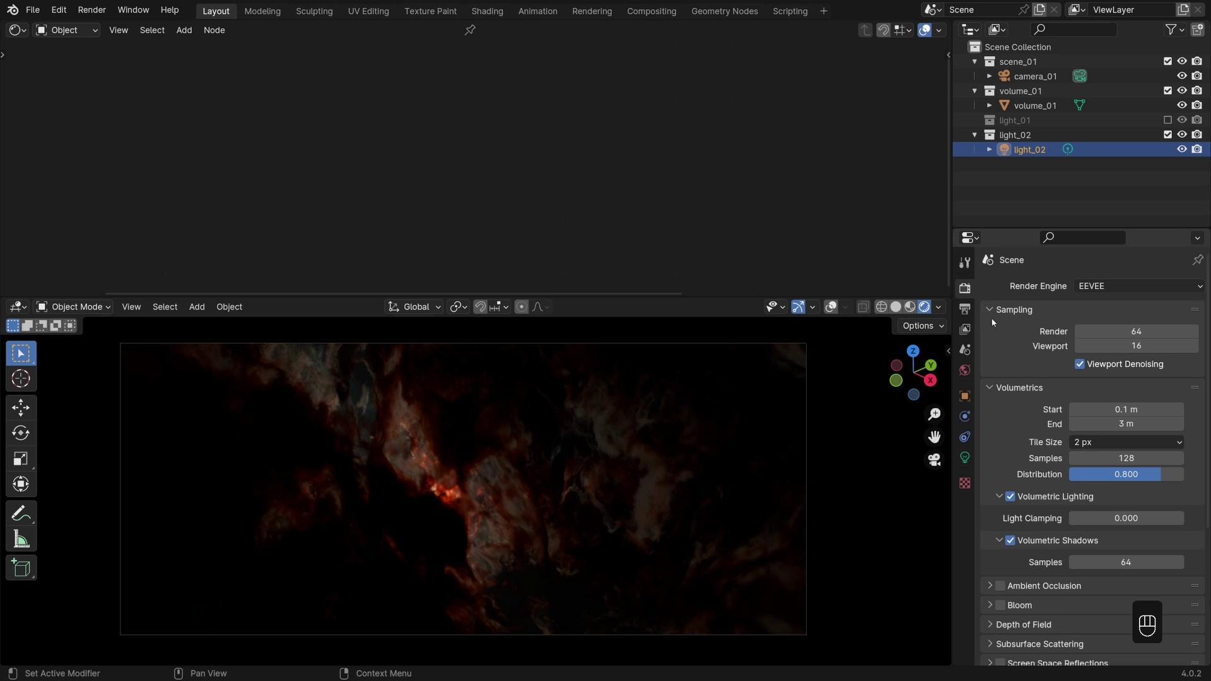
click(1133, 457)
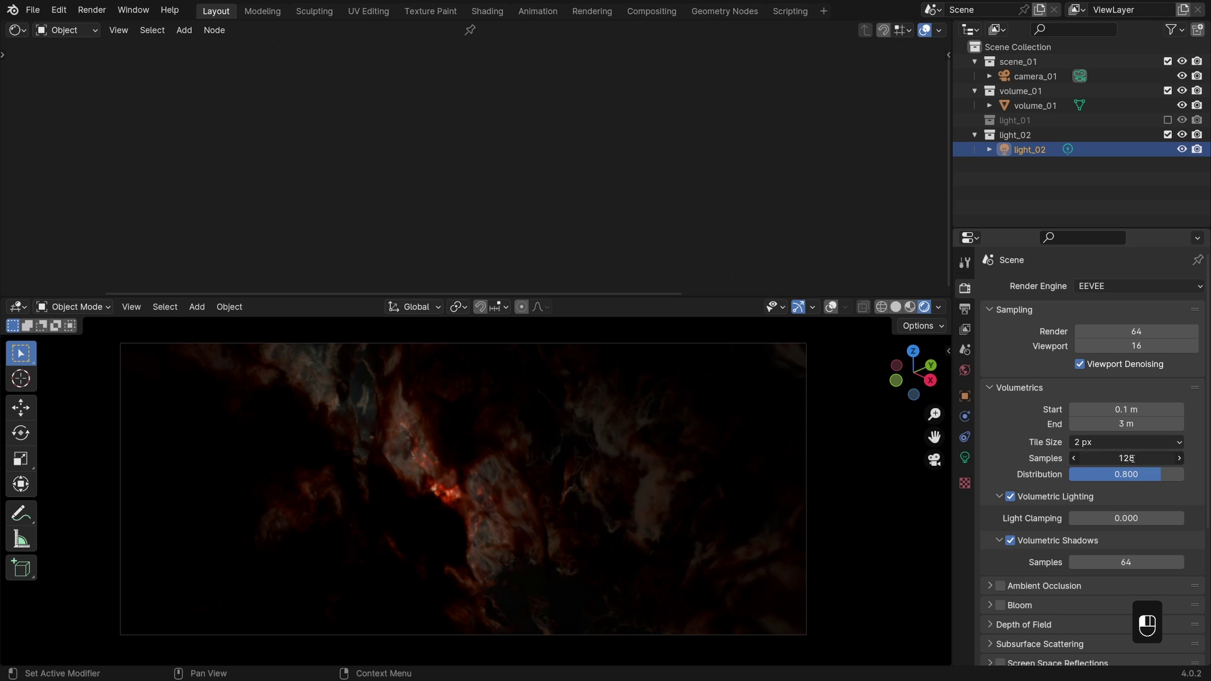
text(256)
key(Return)
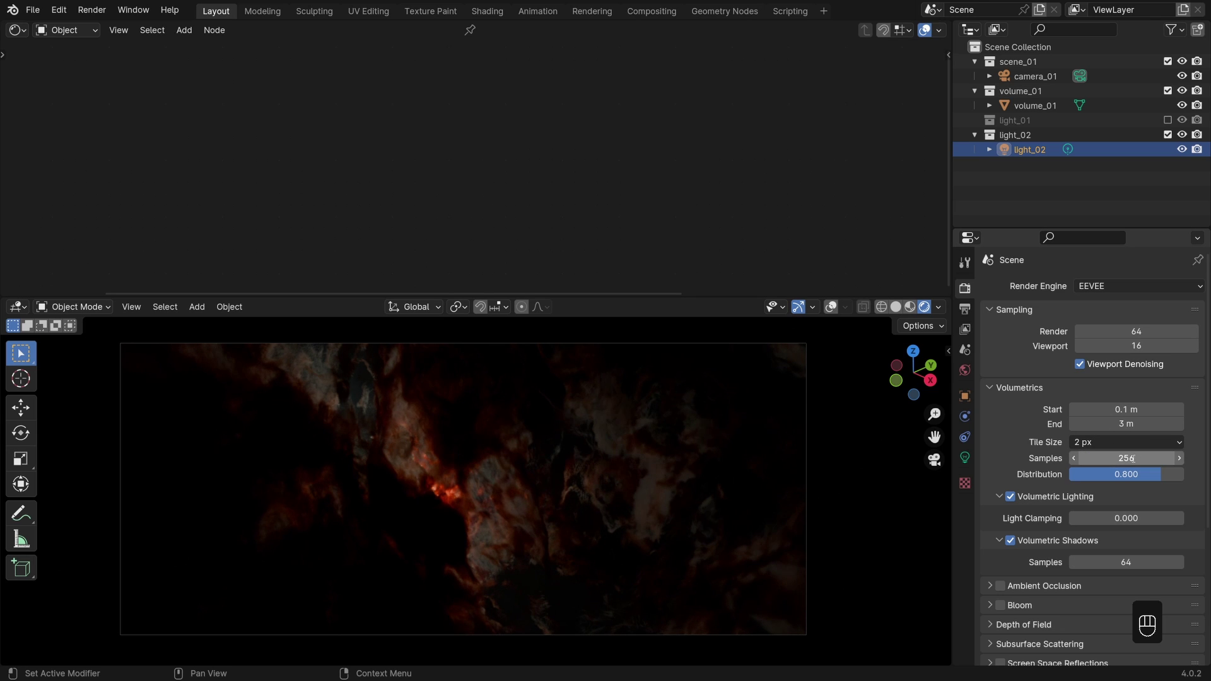
click(1129, 459)
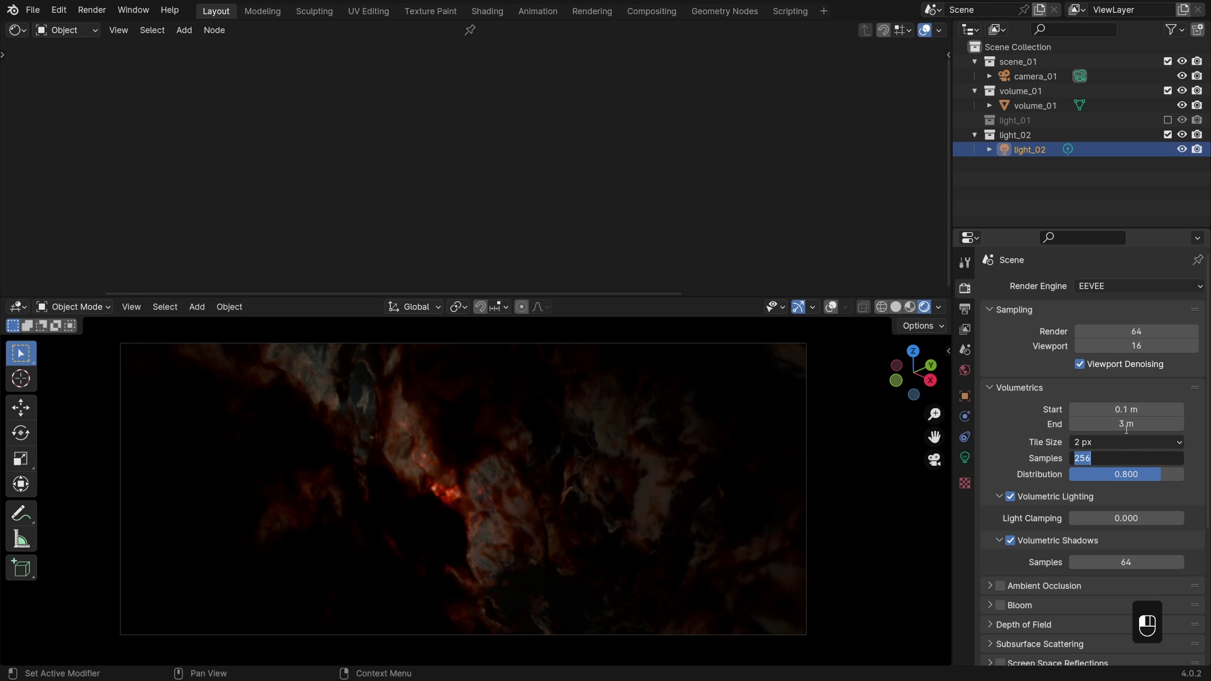
text(128)
key(Return)
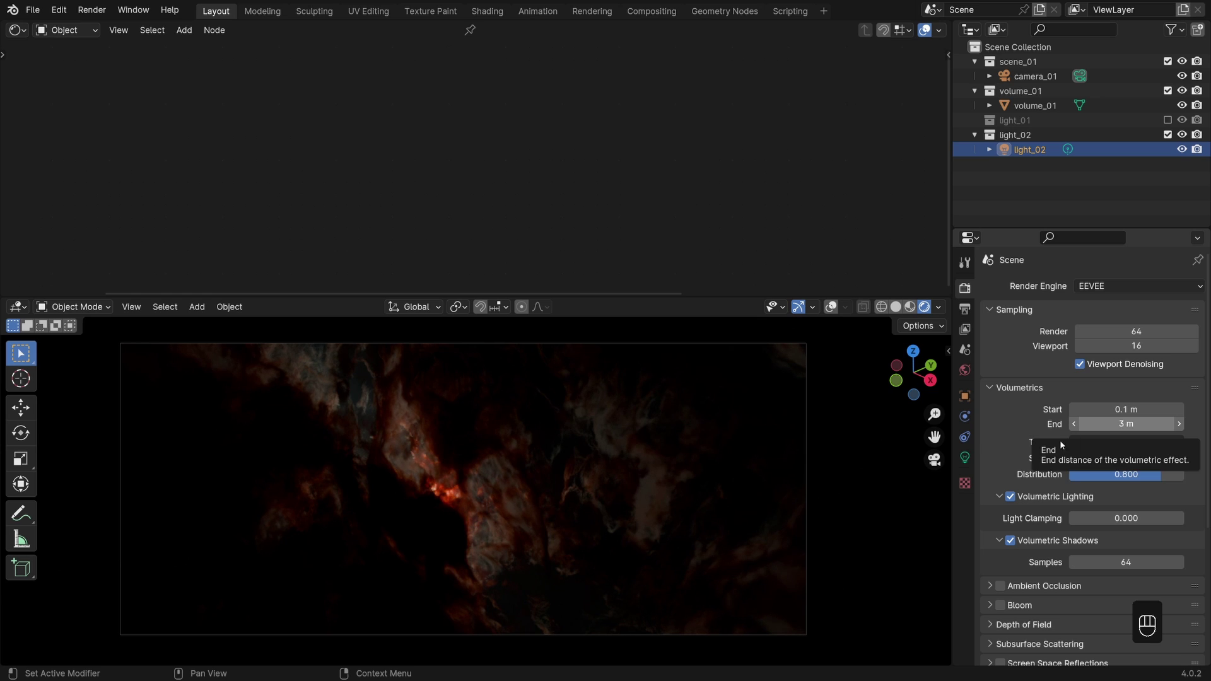